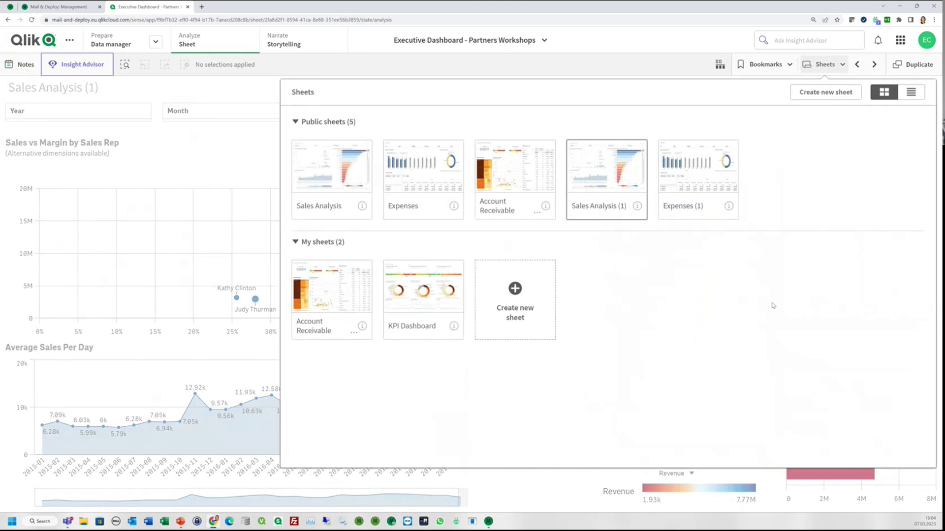
# Browse the Account Receivable, Sales Analysis and Expenses sheets, expanding the Audit Fees row
pyautogui.click(519, 174)
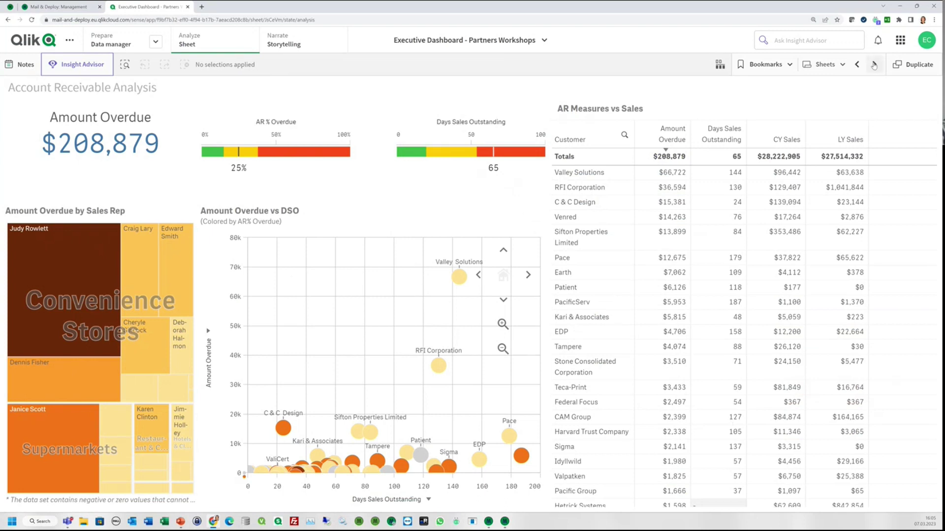
pyautogui.click(874, 65)
pyautogui.click(874, 65)
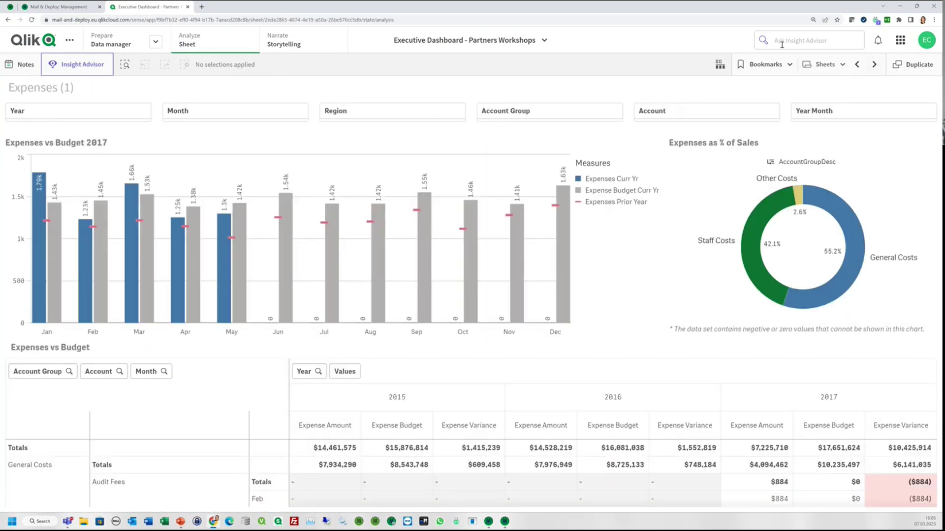
pyautogui.click(824, 65)
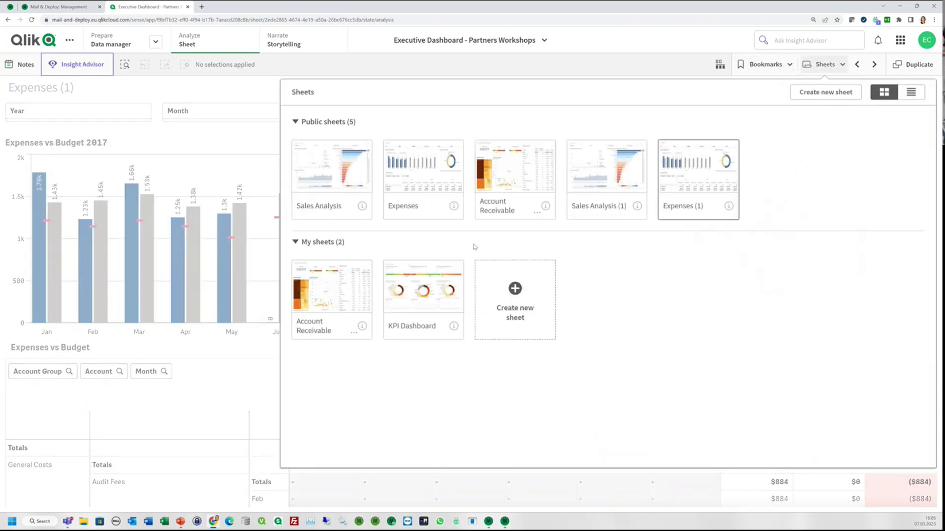
pyautogui.click(423, 177)
pyautogui.click(34, 467)
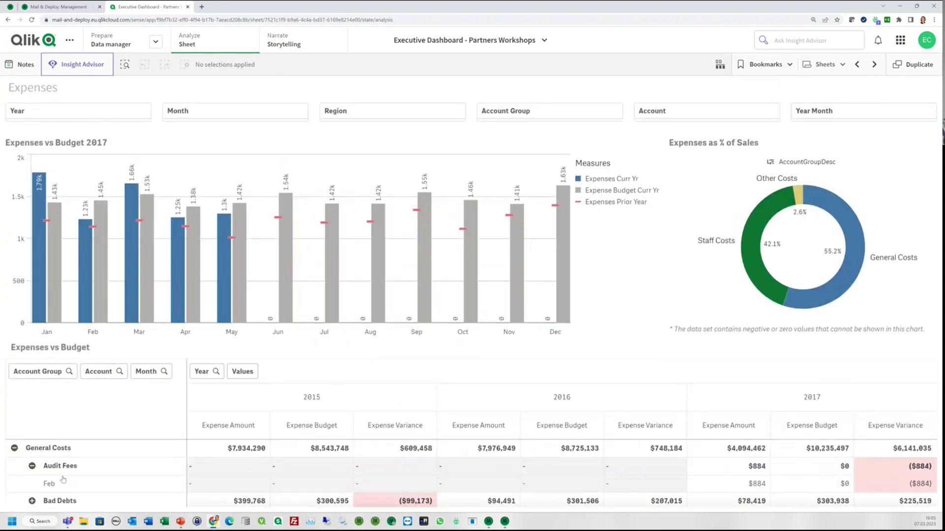
pyautogui.click(825, 64)
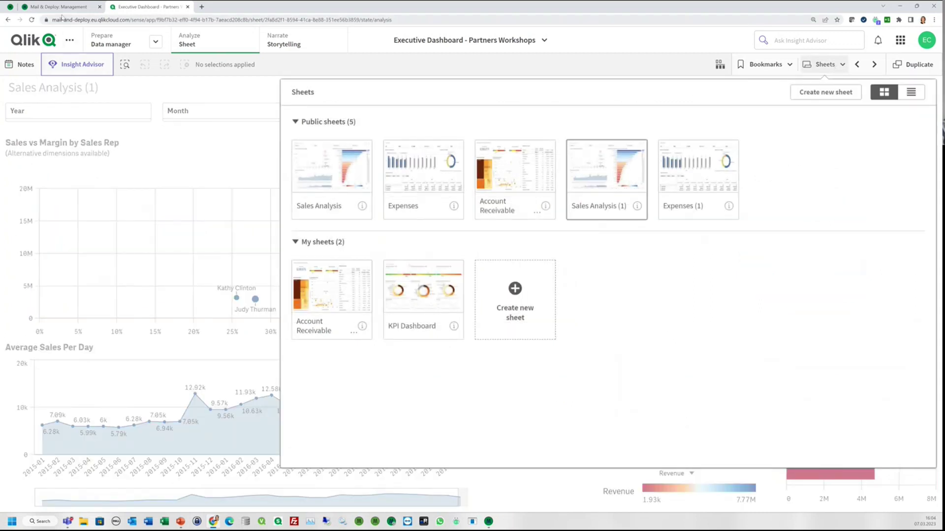
# Launch the designer for the 03 Custom Cell Formatting report from the Management Reports list
pyautogui.click(63, 8)
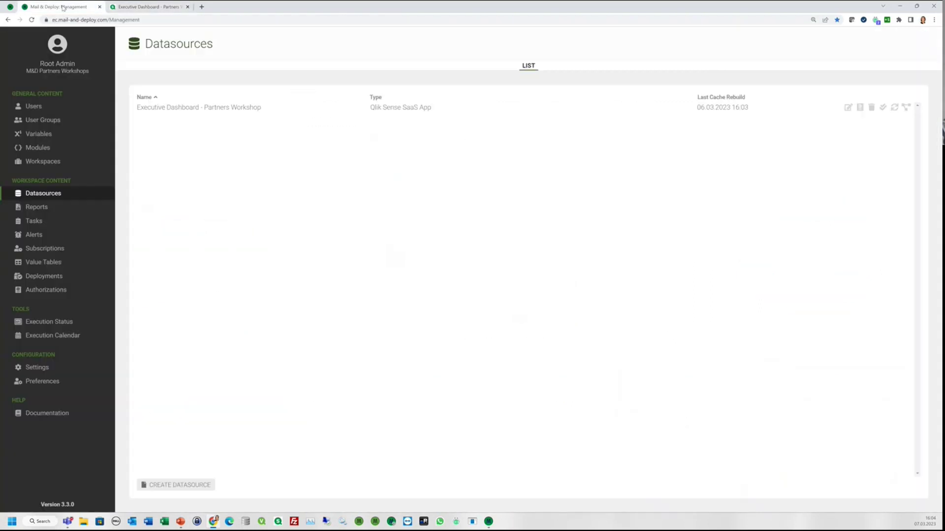
pyautogui.click(33, 209)
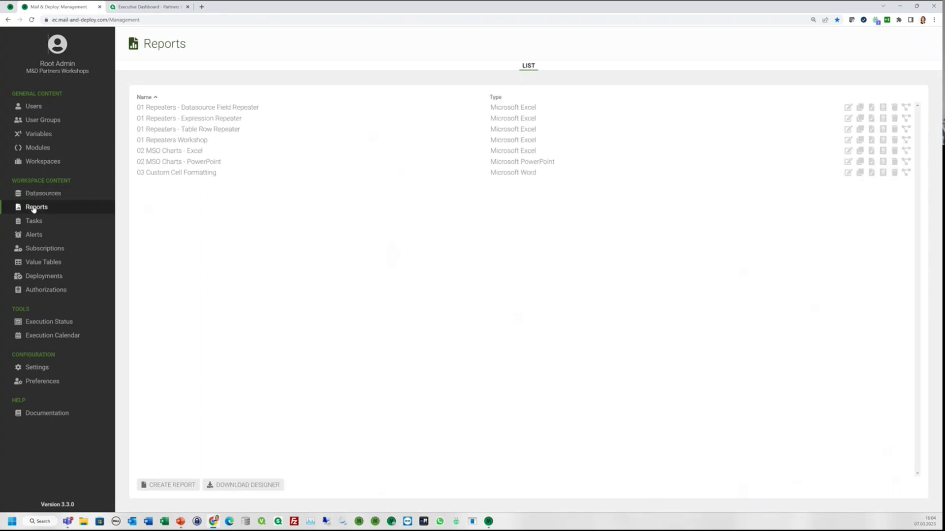
pyautogui.click(872, 174)
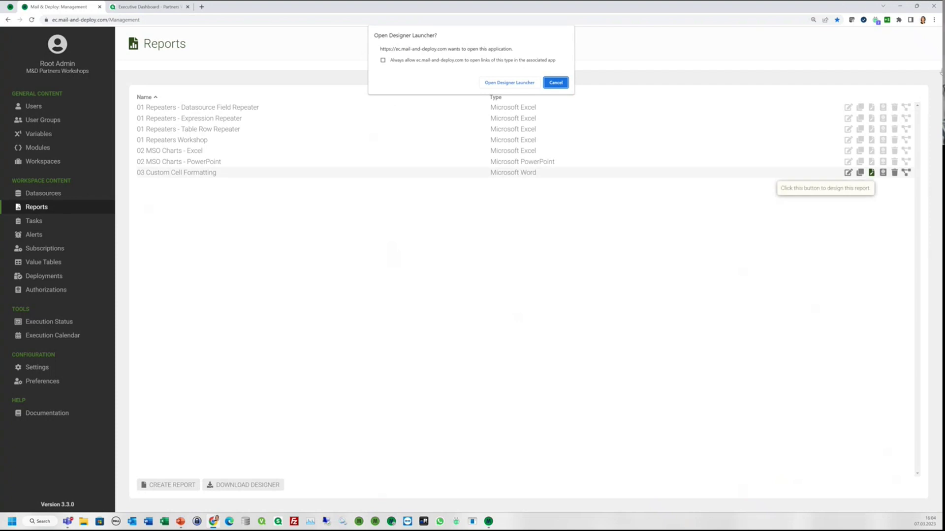
pyautogui.click(509, 83)
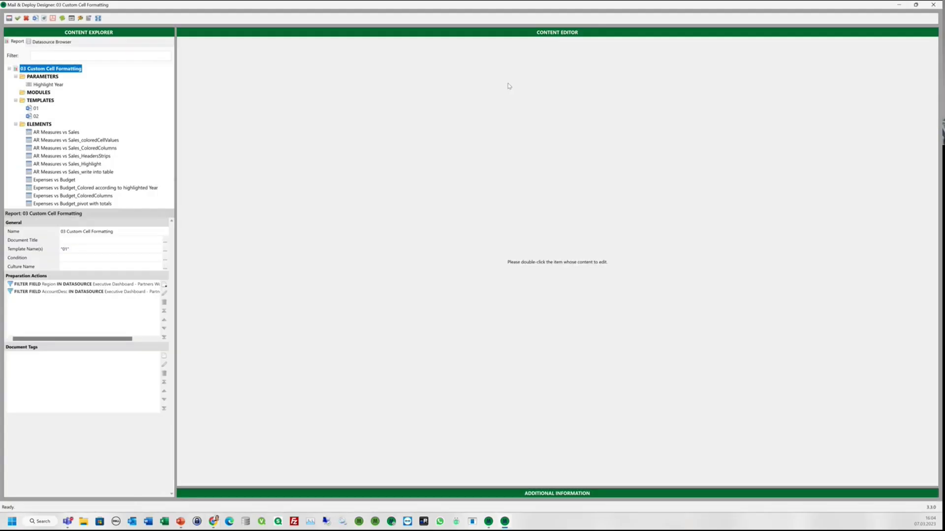
# Open template 01 and confirm the AR Measures vs Sales element uses Create New Table insertion mode
pyautogui.doubleClick(35, 108)
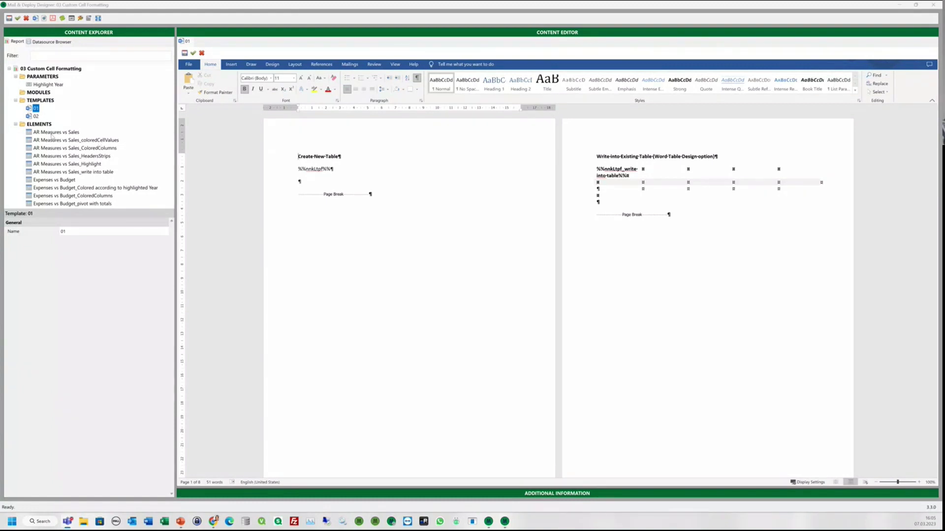
pyautogui.click(52, 133)
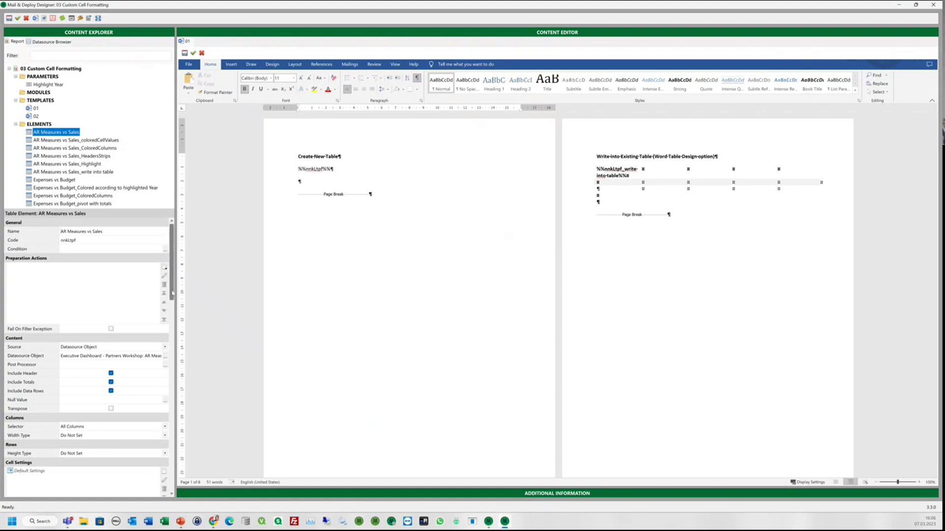
pyautogui.moveTo(173, 276); pyautogui.dragTo(179, 477)
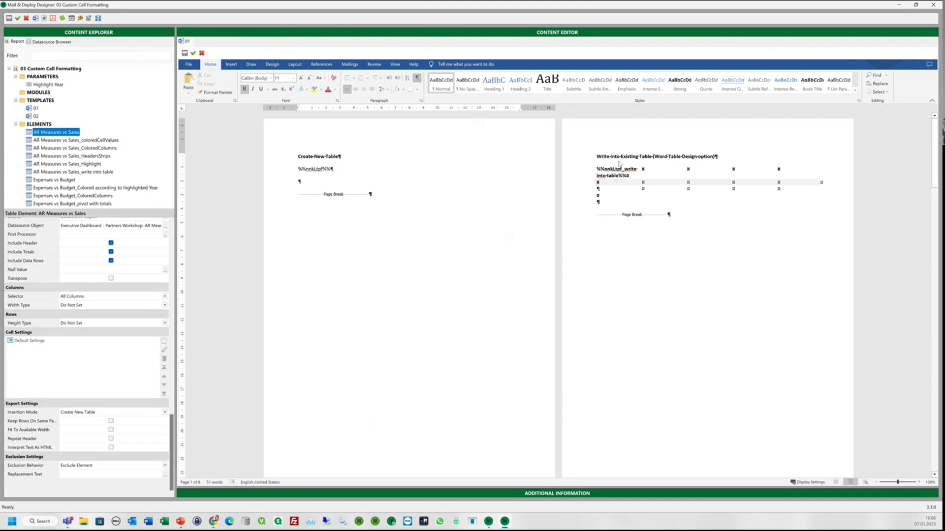
pyautogui.click(165, 413)
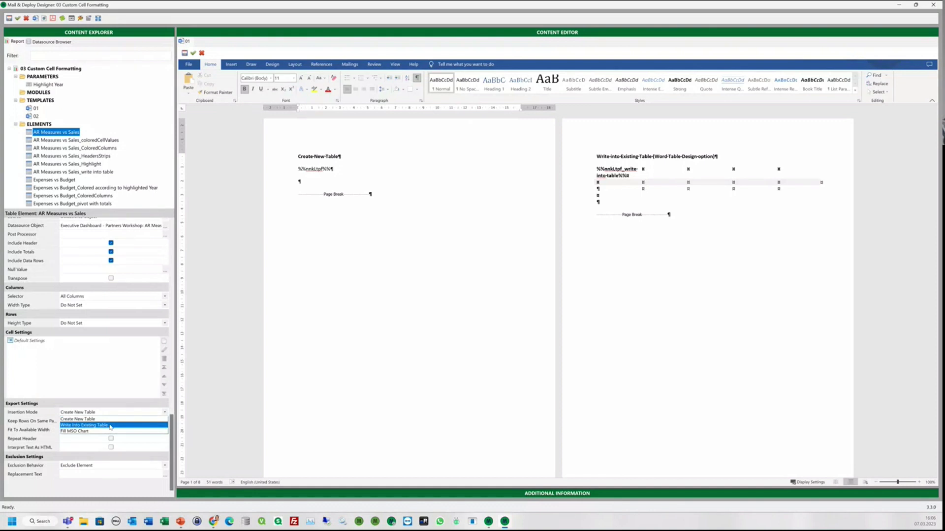
pyautogui.click(166, 411)
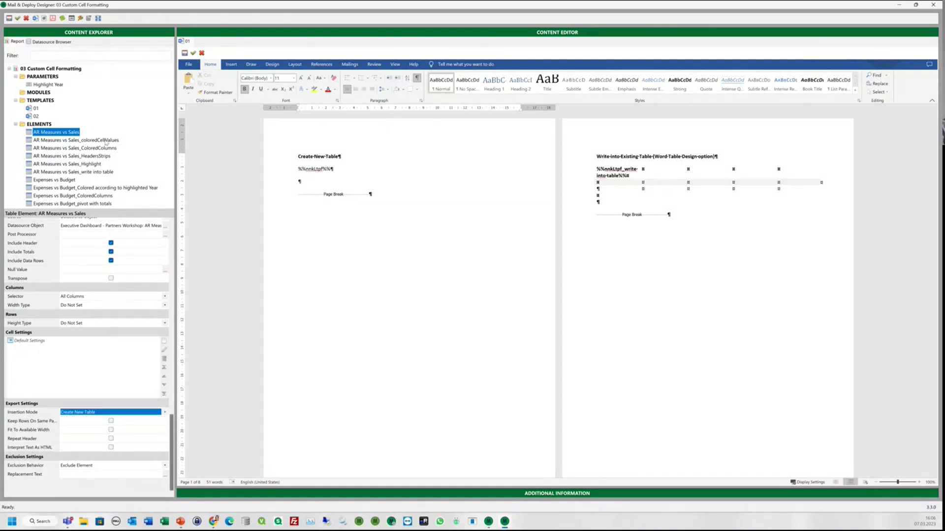
pyautogui.click(87, 173)
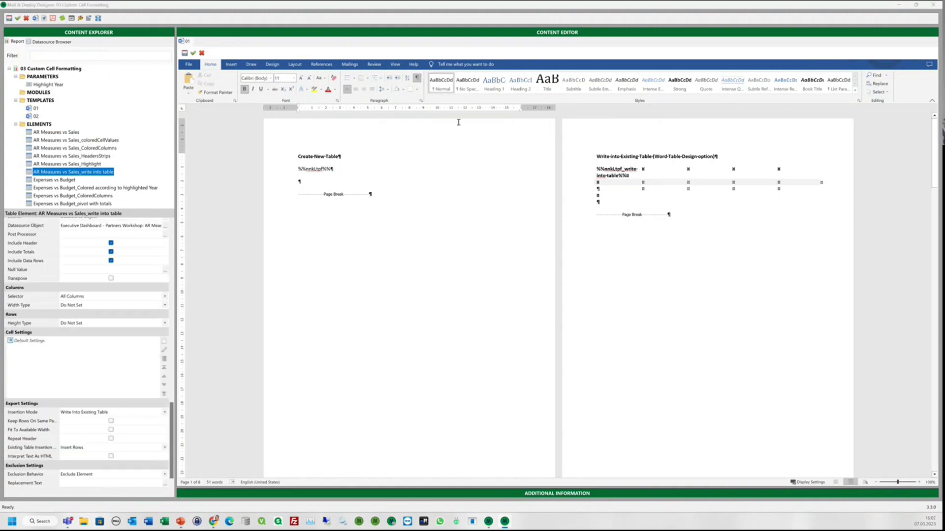
# Hide formatting marks and apply All Borders to the write-into-table placeholder table
pyautogui.click(657, 182)
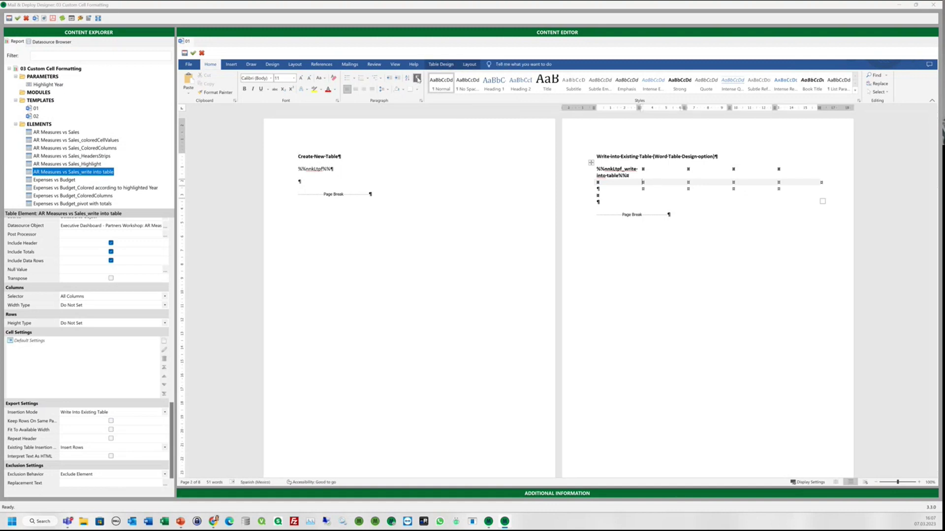
pyautogui.hotkey('ctrl', 'shift', '8')
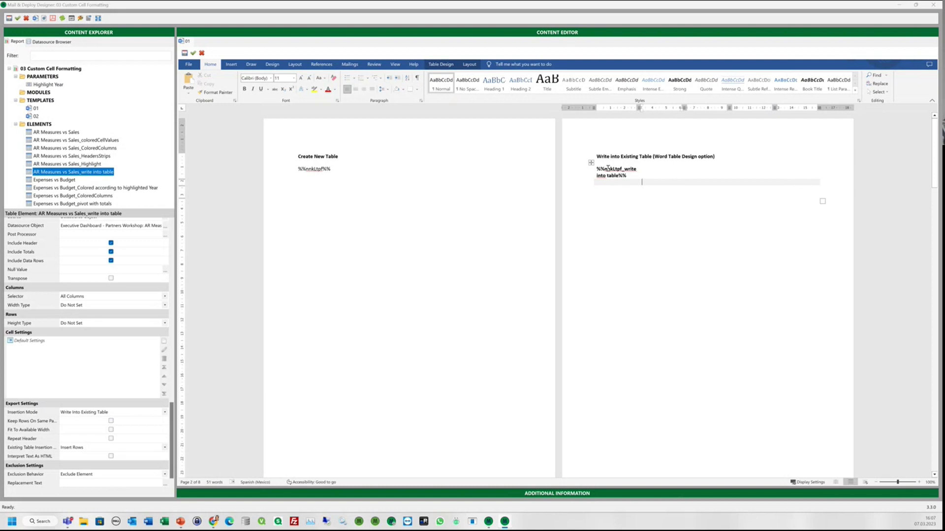
pyautogui.click(591, 163)
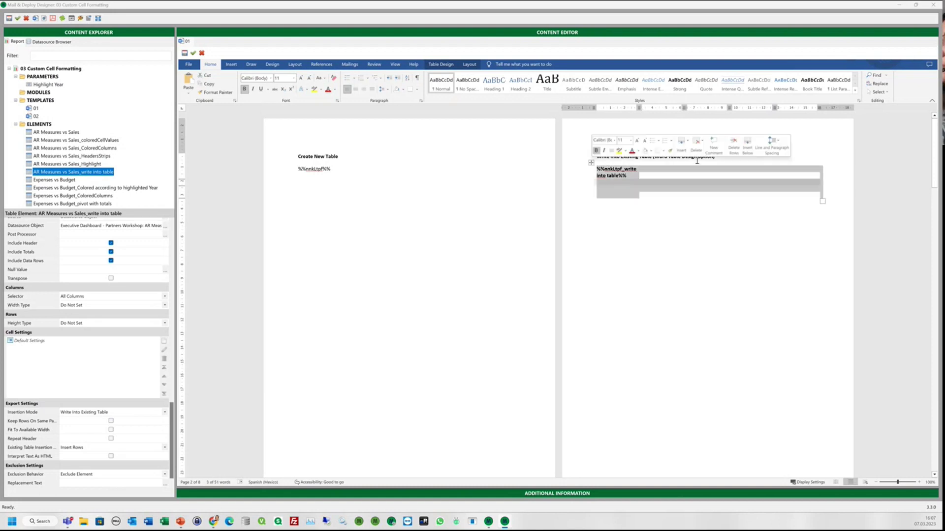
pyautogui.click(417, 90)
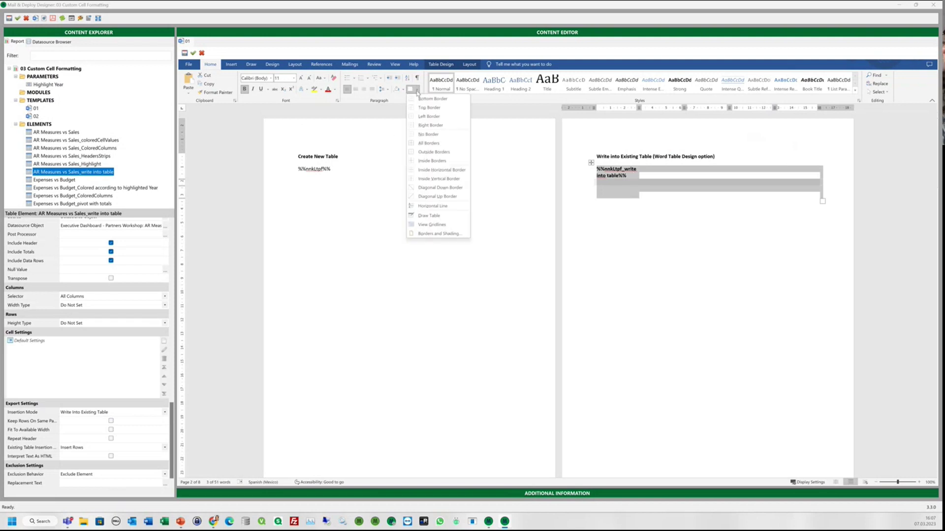
pyautogui.click(428, 142)
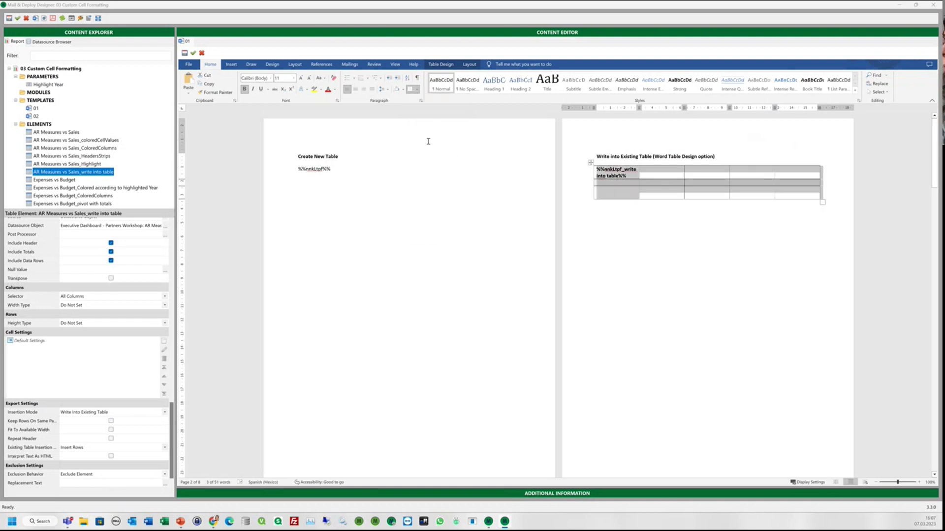
pyautogui.click(648, 239)
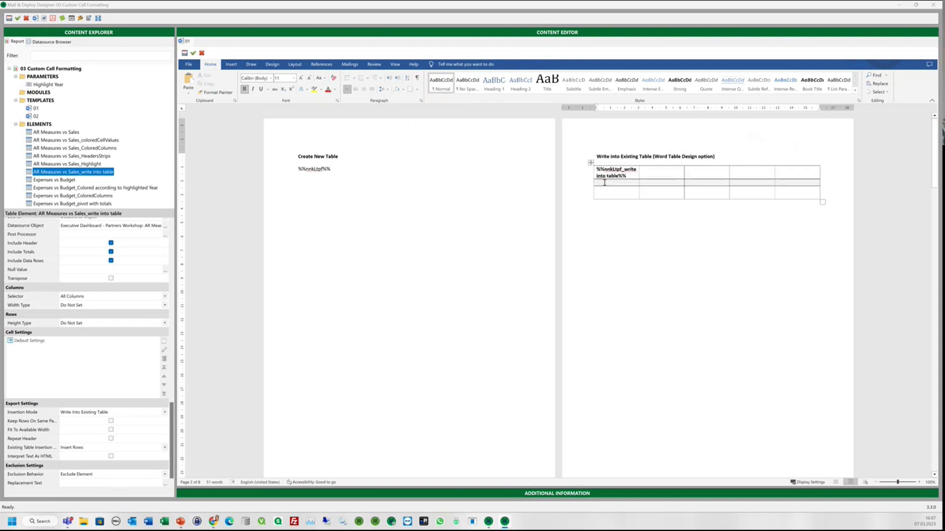
pyautogui.click(452, 65)
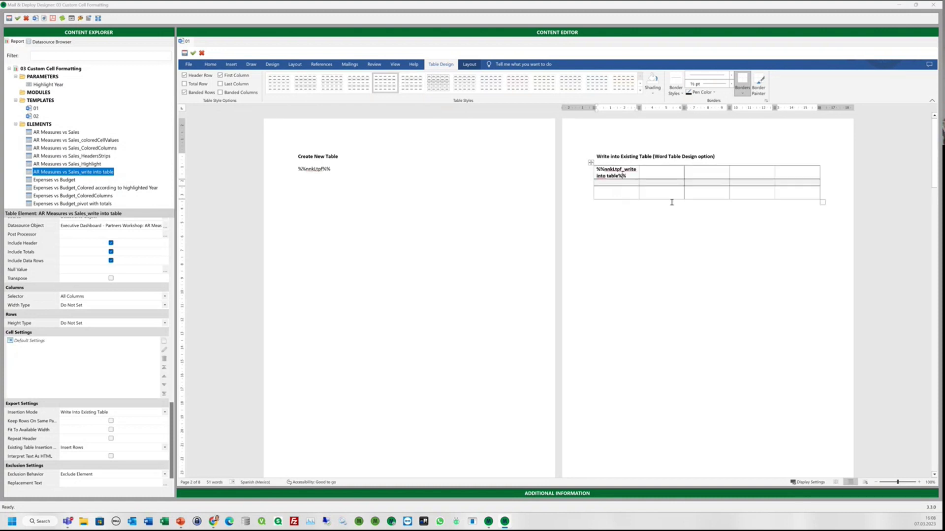
# Delete the placeholder table's third row
pyautogui.click(589, 196)
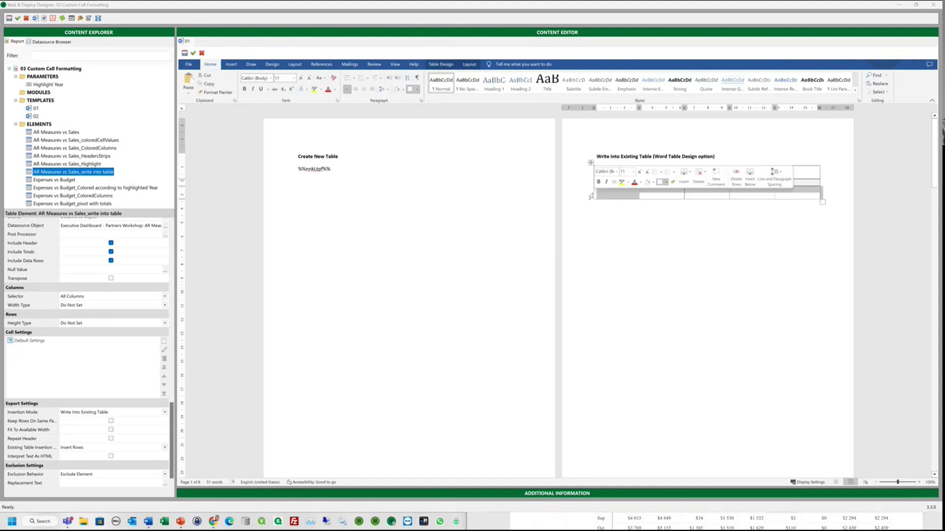
pyautogui.click(737, 175)
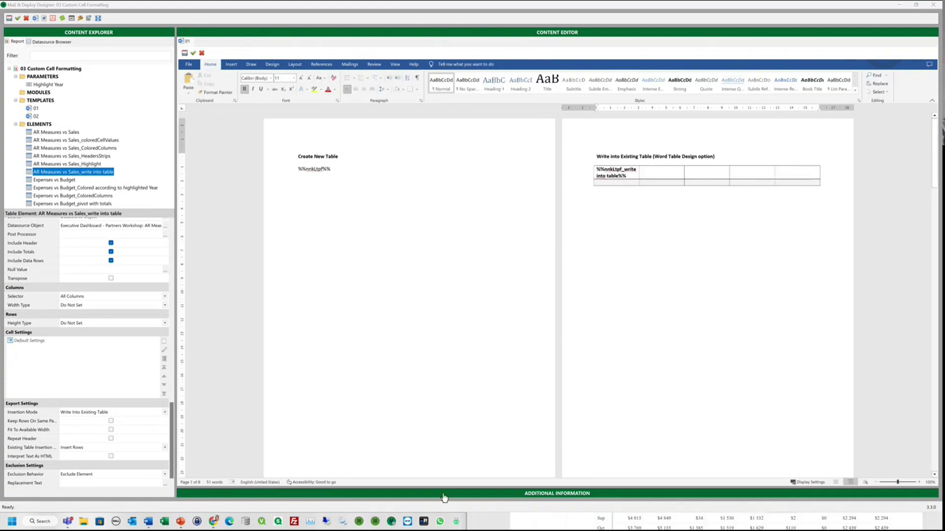
pyautogui.scroll(-10, 382, 339)
pyautogui.scroll(-1, 344, 305)
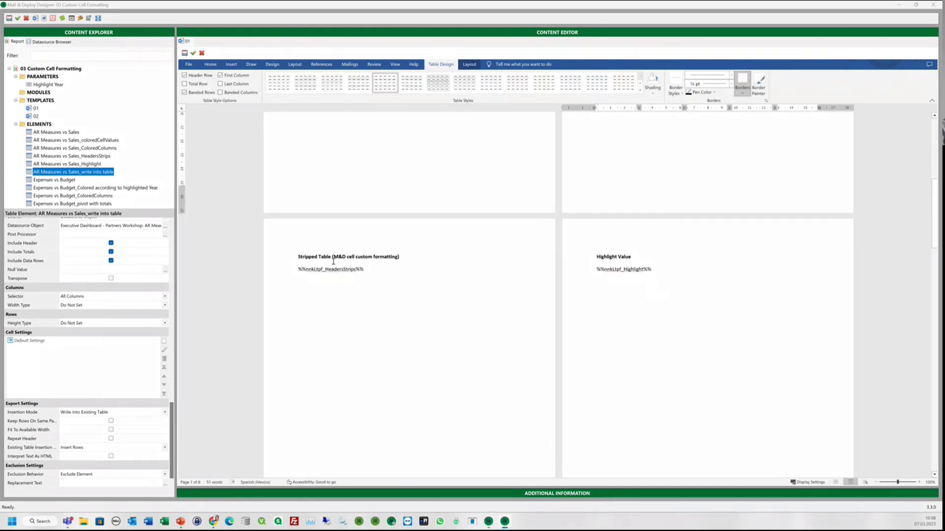
# Select the AR Measures vs Sales_HeadersStrips element and open its Strips cell setting
pyautogui.click(314, 271)
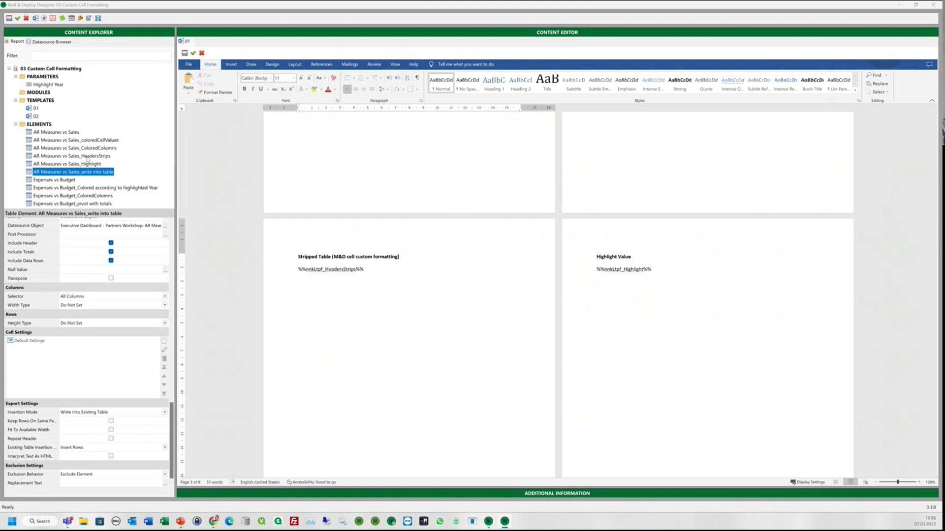
pyautogui.click(72, 156)
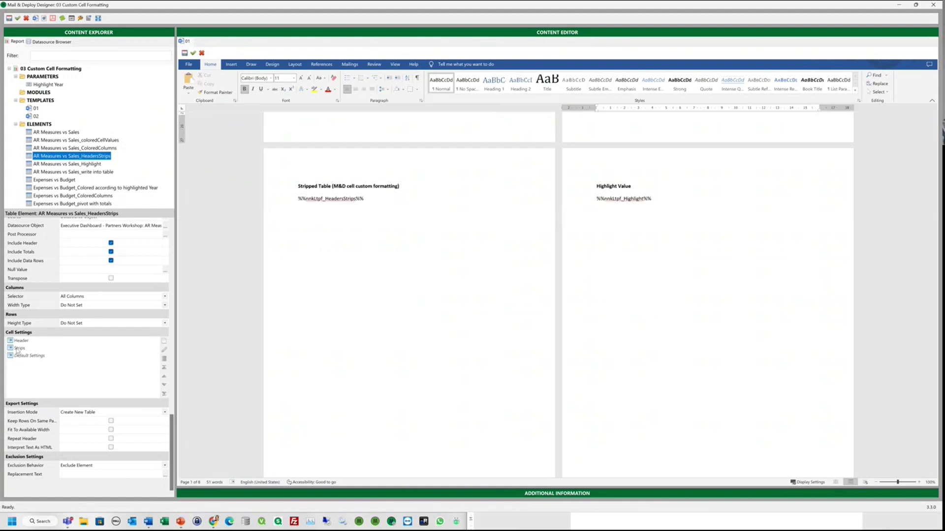
pyautogui.doubleClick(20, 348)
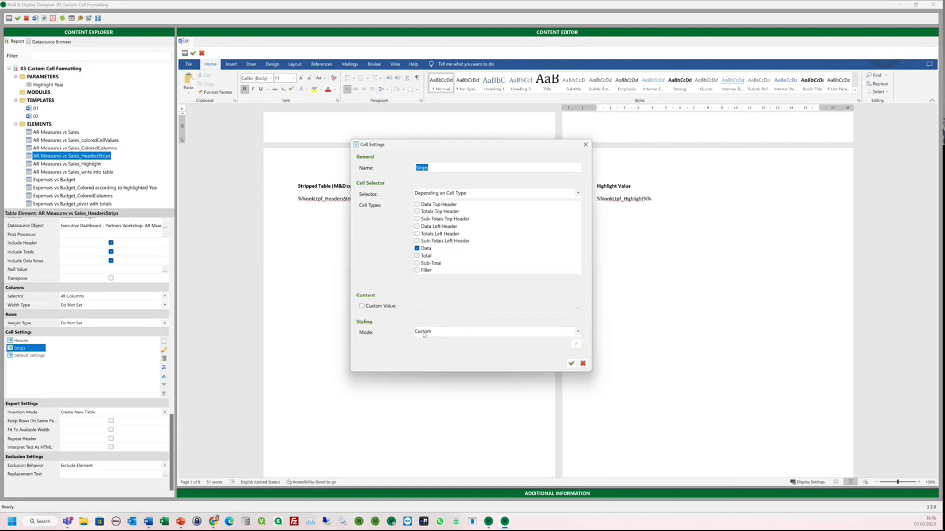
# Set the Strips styling mode to Custom and open its cell style Background options
pyautogui.click(424, 332)
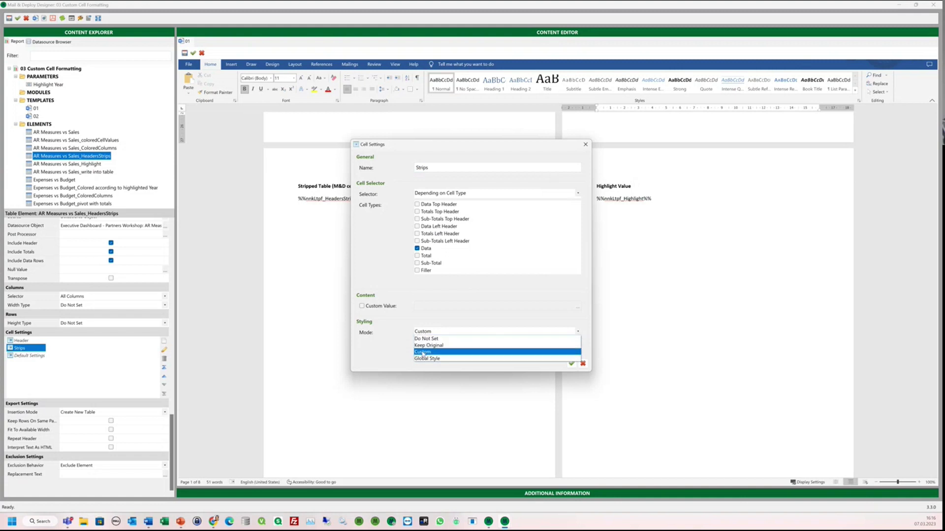
pyautogui.click(422, 353)
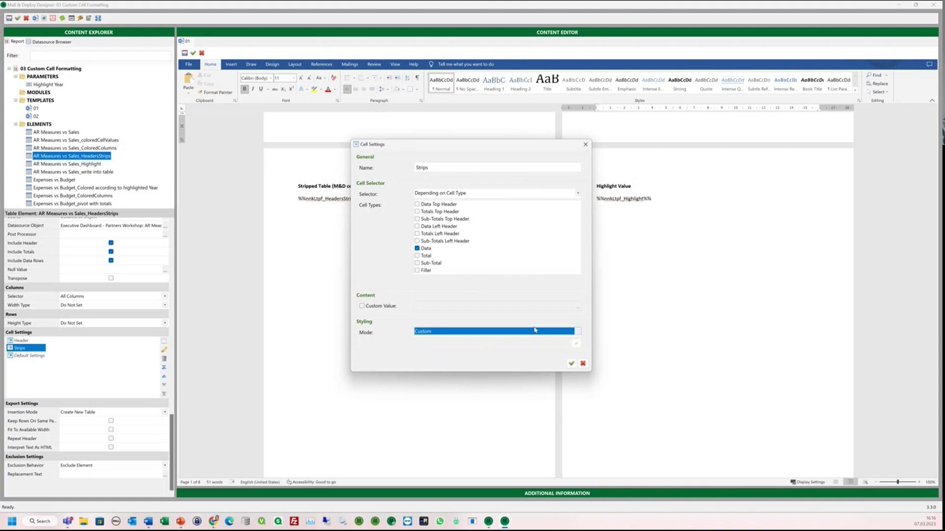
pyautogui.click(577, 346)
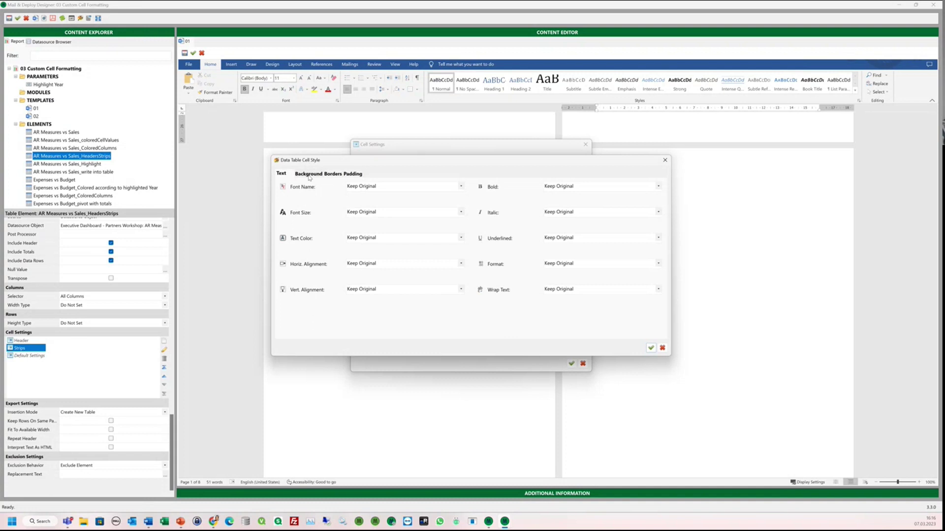
pyautogui.click(309, 176)
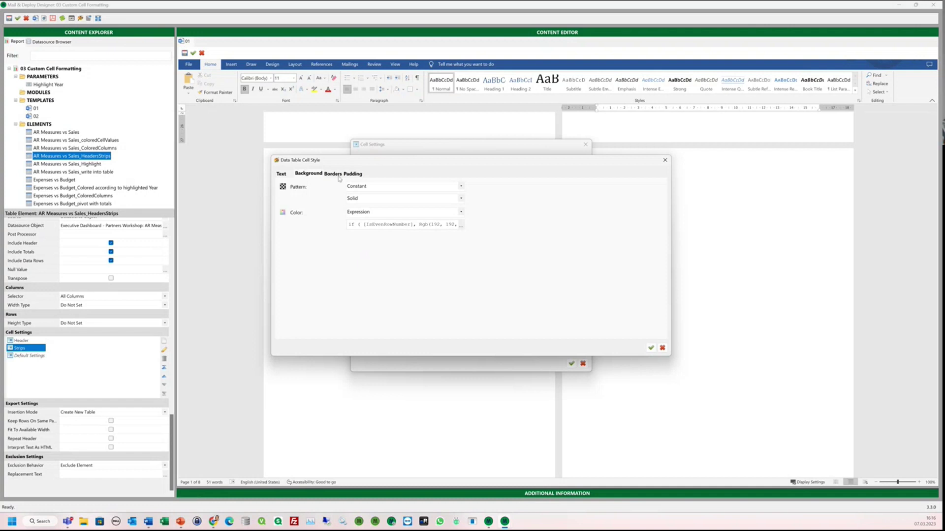
# Set the Strips background to a constant Solid pattern with its colour from an expression
pyautogui.click(360, 192)
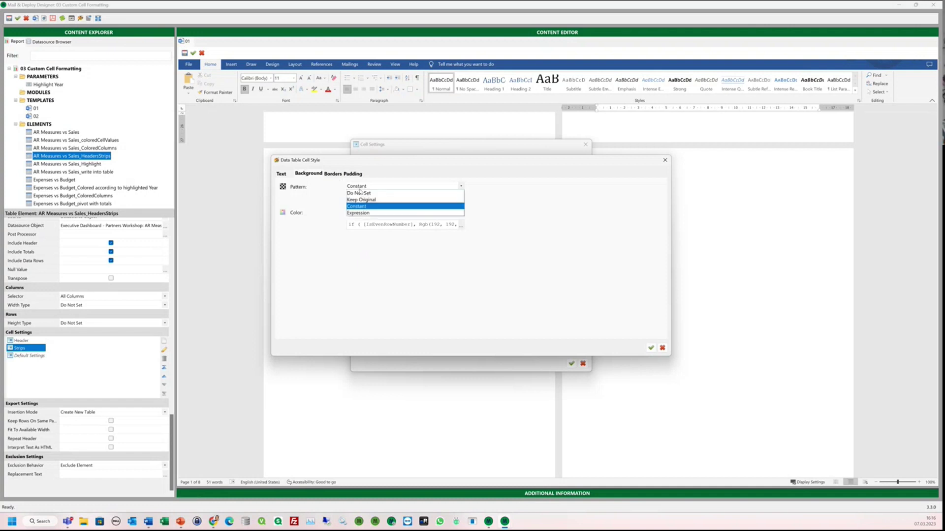
pyautogui.click(359, 206)
pyautogui.click(365, 199)
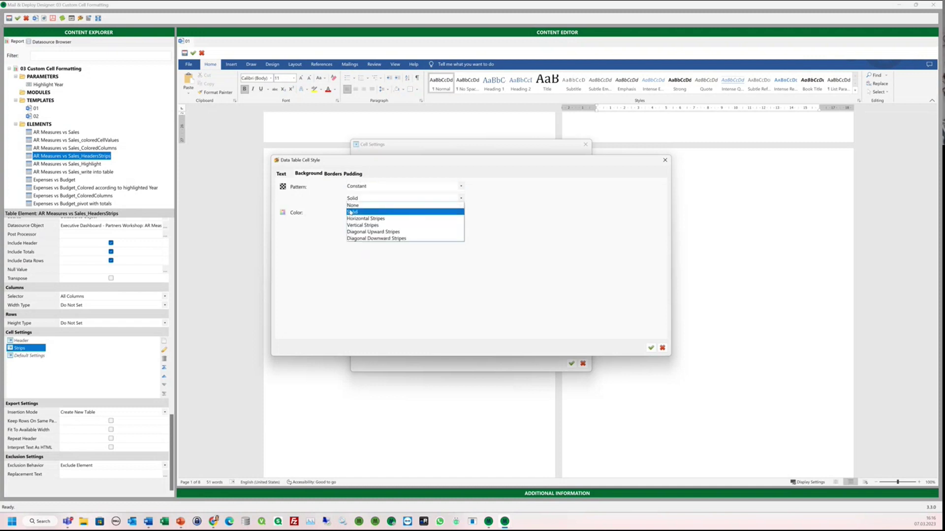
pyautogui.click(352, 212)
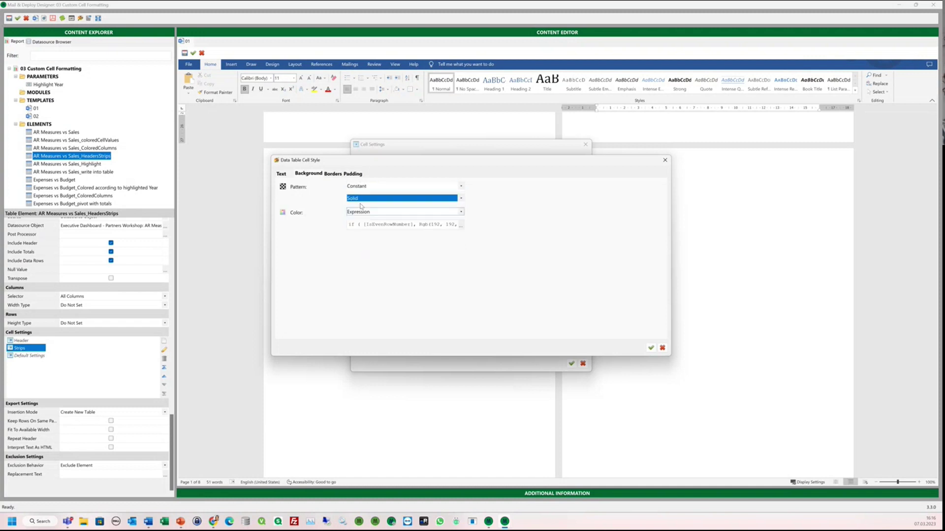
pyautogui.click(461, 212)
# Enlarge the colour expression and review its IsEvenRowNumber condition with grey and white colours
pyautogui.click(460, 225)
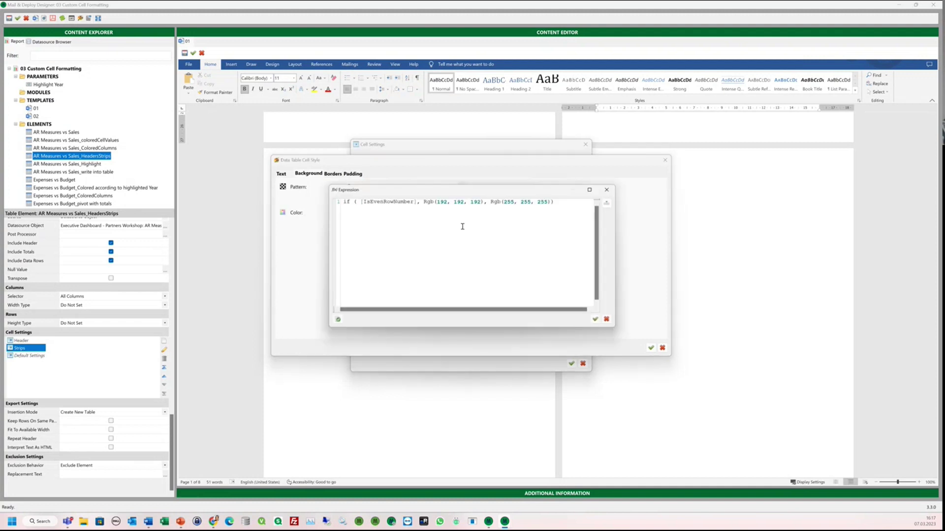
pyautogui.moveTo(615, 327); pyautogui.dragTo(752, 346)
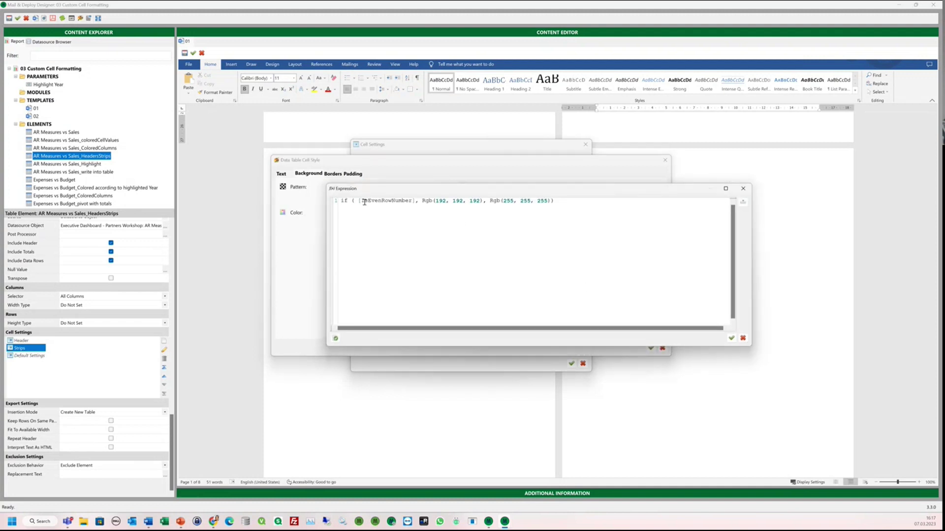
pyautogui.moveTo(358, 202); pyautogui.dragTo(421, 202)
pyautogui.click(354, 201)
pyautogui.click(704, 202)
pyautogui.press('Return')
pyautogui.press('Return')
pyautogui.click(742, 201)
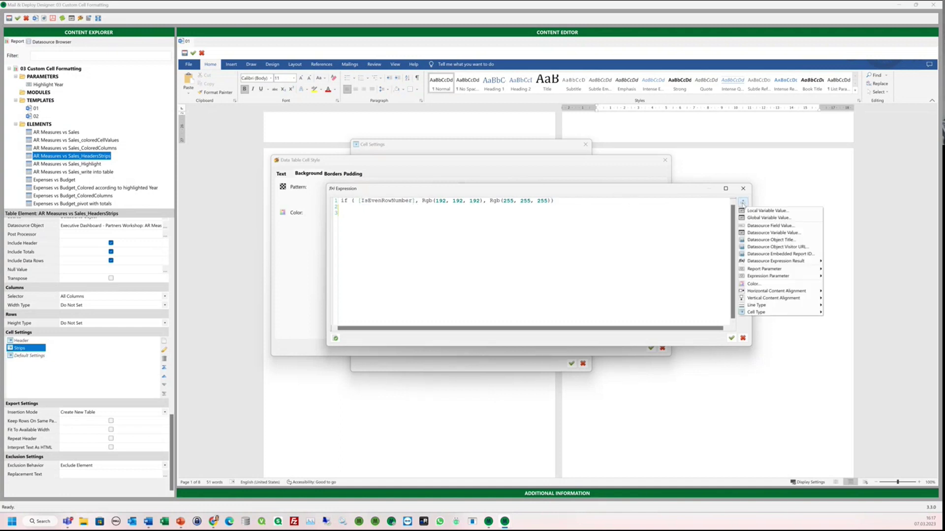
pyautogui.moveTo(772, 278)
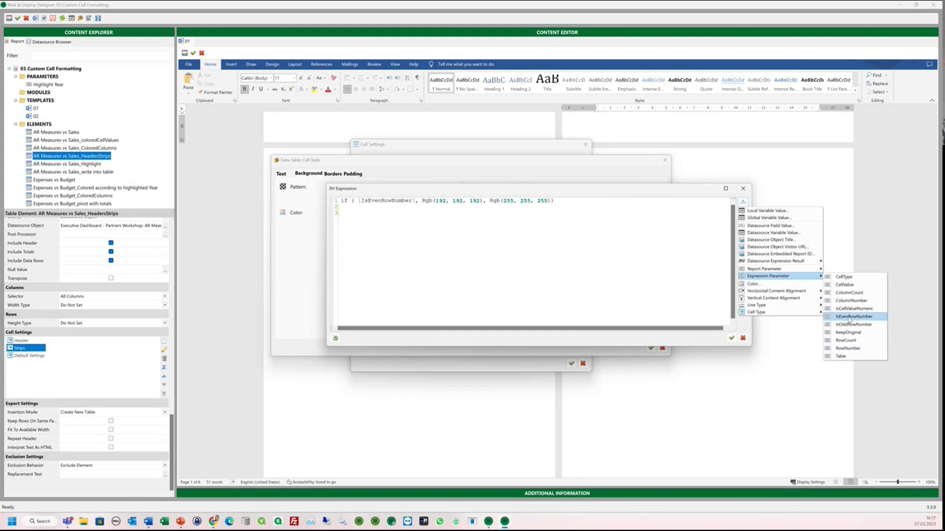
pyautogui.moveTo(421, 201); pyautogui.dragTo(555, 201)
pyautogui.click(490, 200)
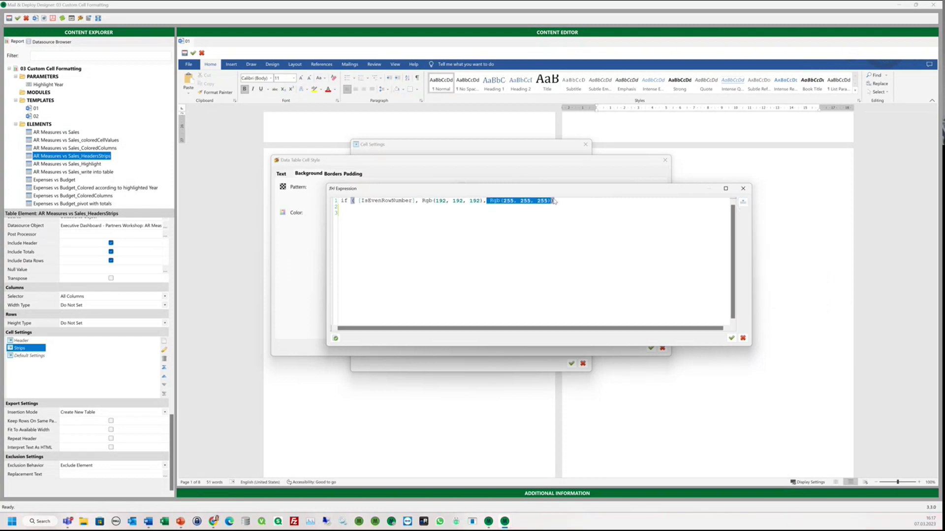
pyautogui.click(556, 201)
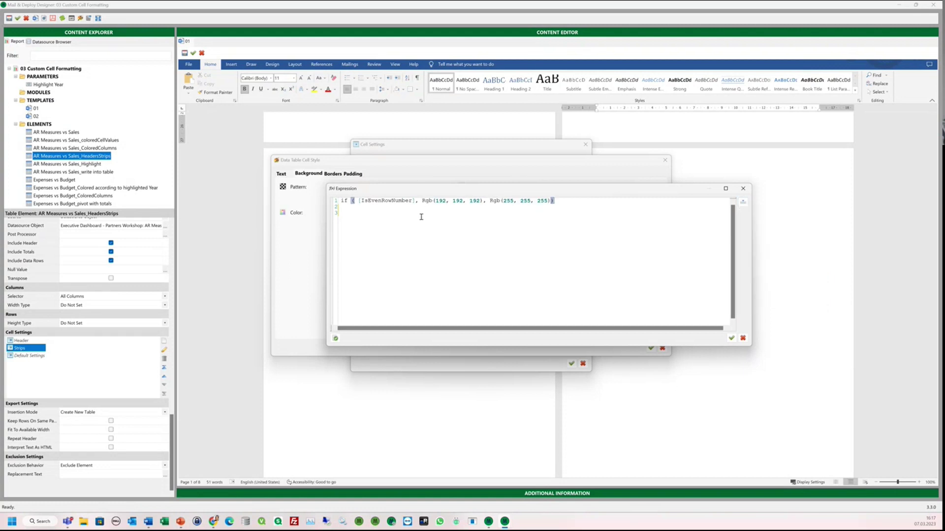
# Test-insert a blue colour value, delete it, and close the expression and cell style dialogs
pyautogui.click(743, 202)
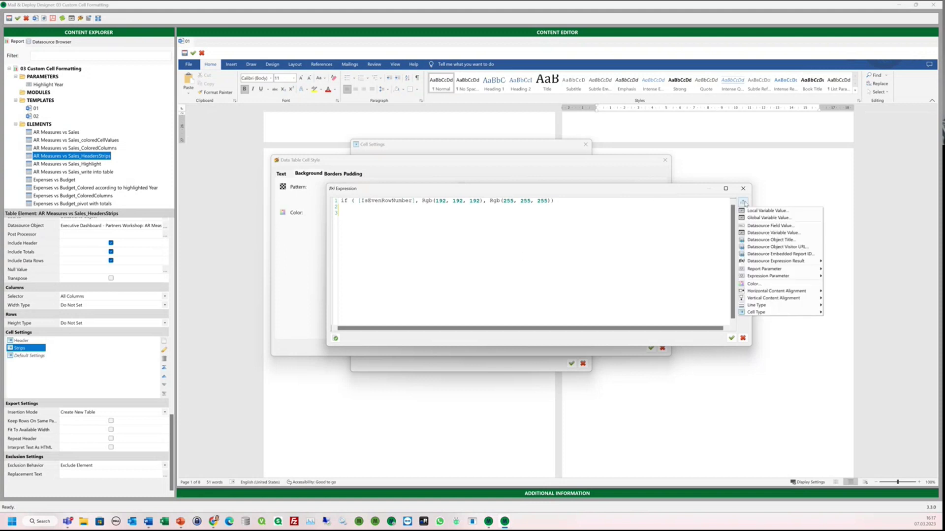
pyautogui.click(753, 284)
pyautogui.click(477, 181)
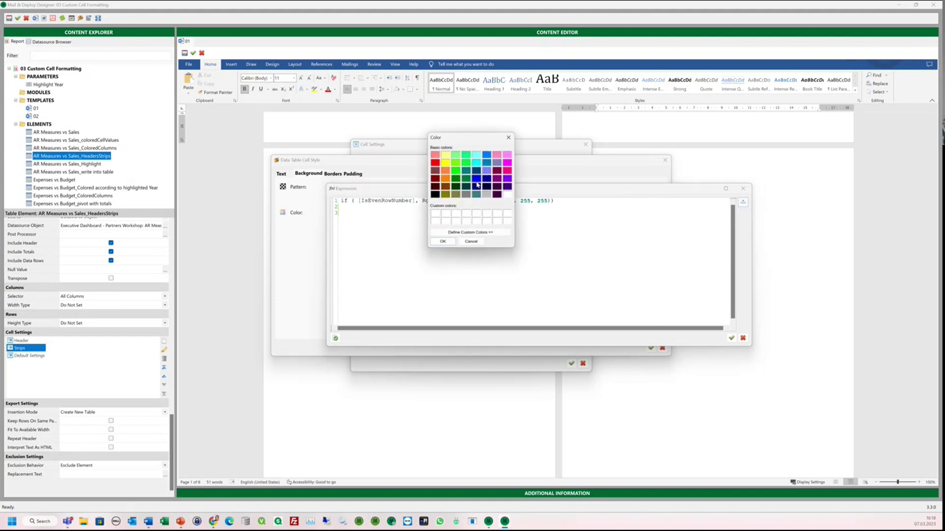
pyautogui.click(455, 241)
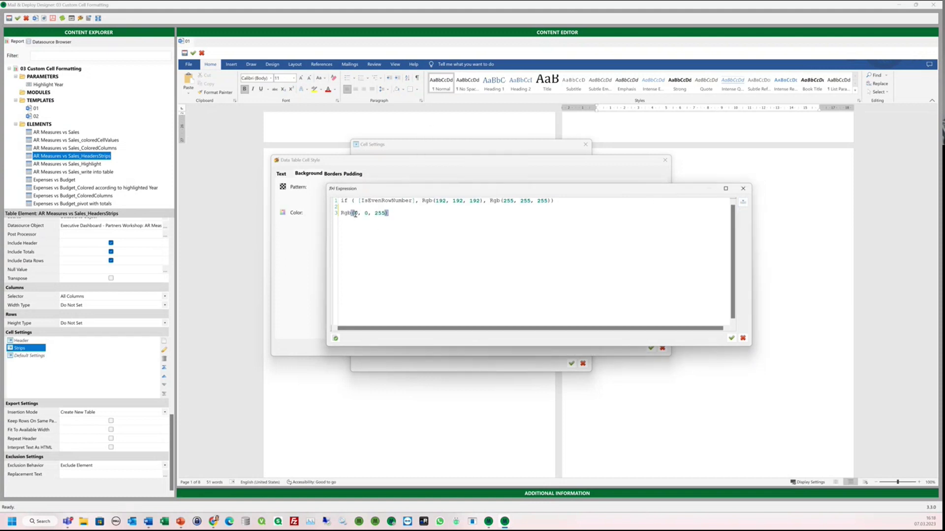
pyautogui.moveTo(395, 213); pyautogui.dragTo(339, 215)
pyautogui.click(388, 213)
pyautogui.press('BackSpace')
pyautogui.press('BackSpace')
pyautogui.press('BackSpace')
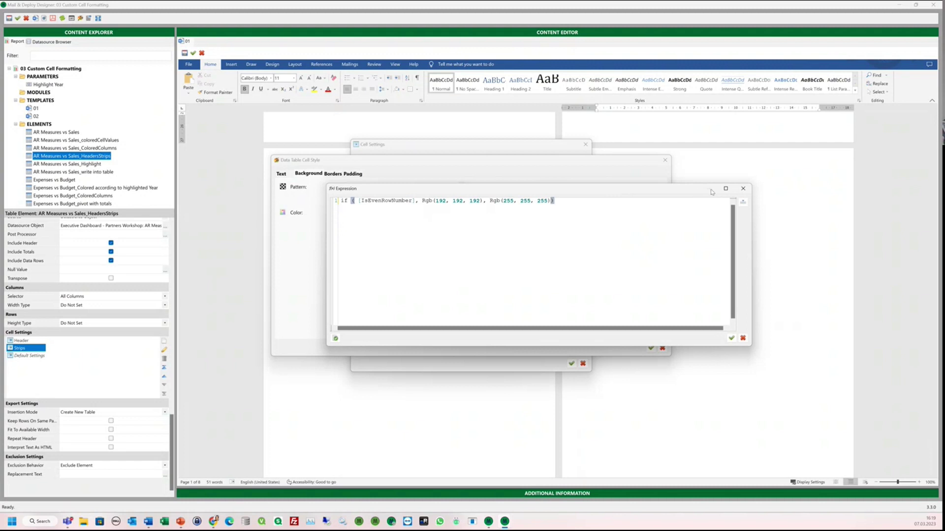
pyautogui.click(743, 189)
pyautogui.click(665, 160)
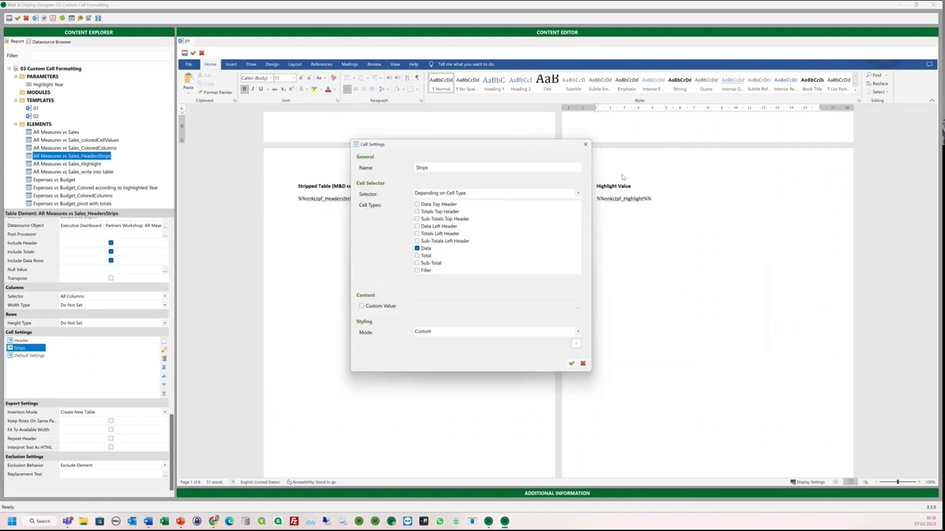
# Set the Header cell style to constant bold Yes, leaving font size unchanged
pyautogui.click(585, 145)
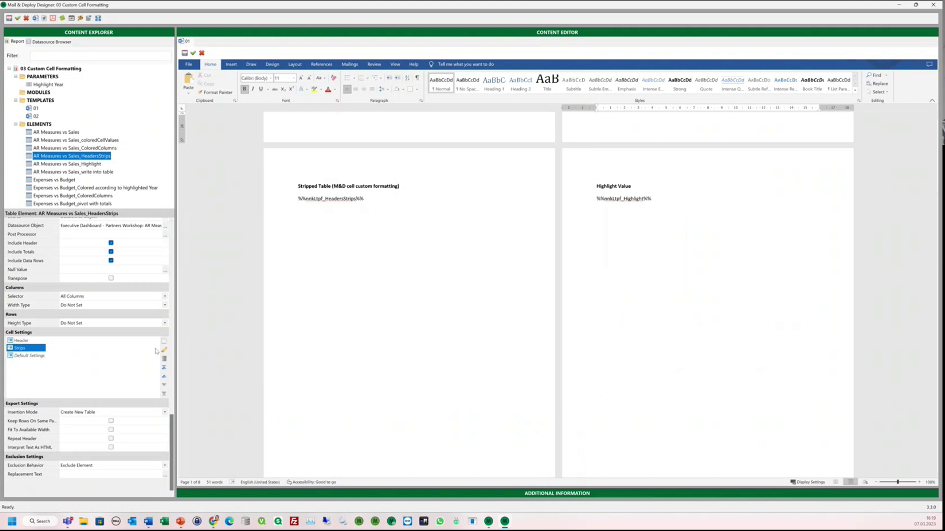
pyautogui.doubleClick(21, 341)
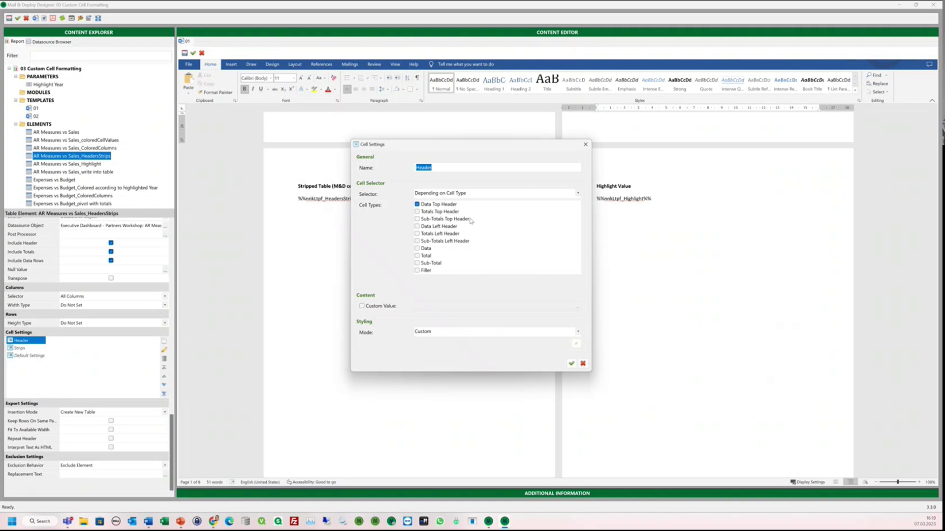
pyautogui.click(576, 344)
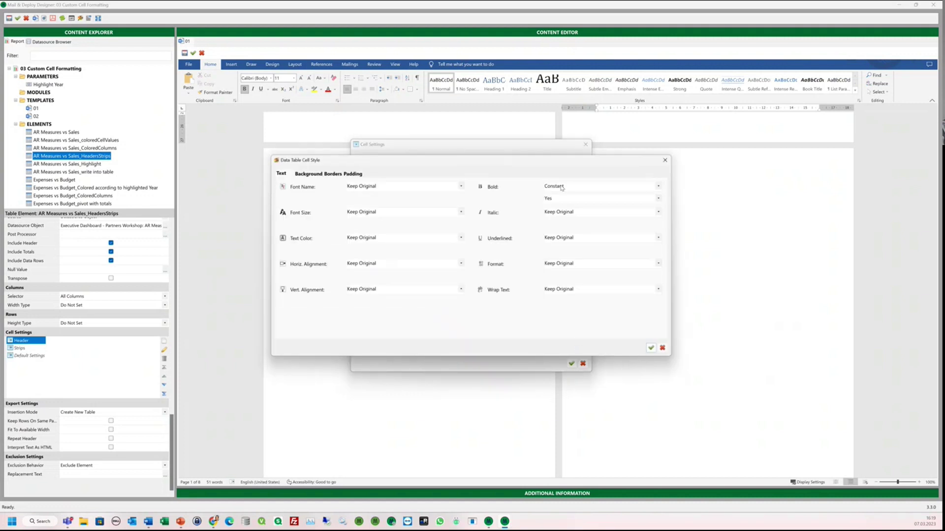
pyautogui.click(557, 201)
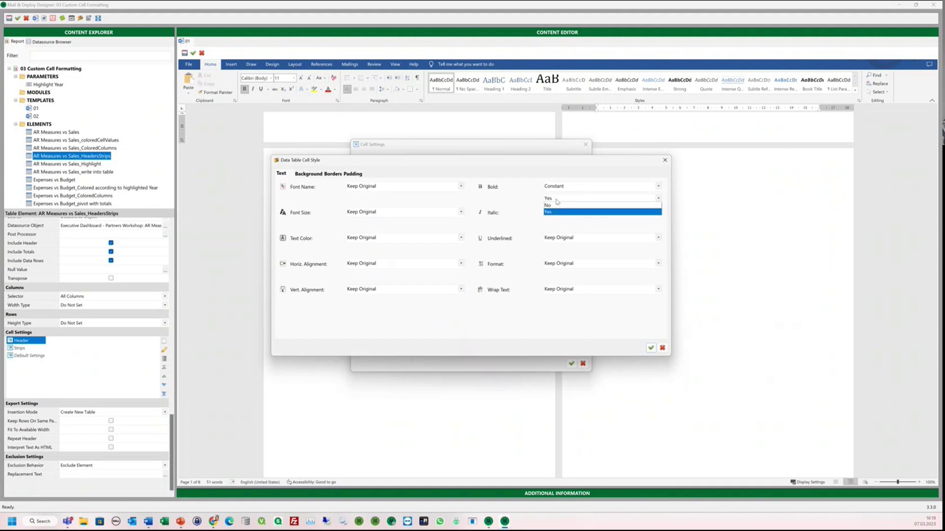
pyautogui.click(557, 205)
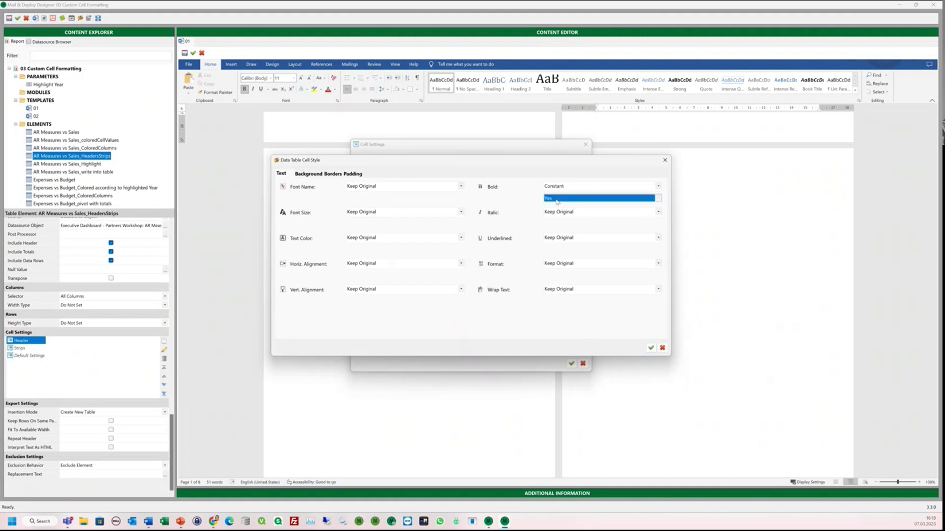
pyautogui.click(461, 213)
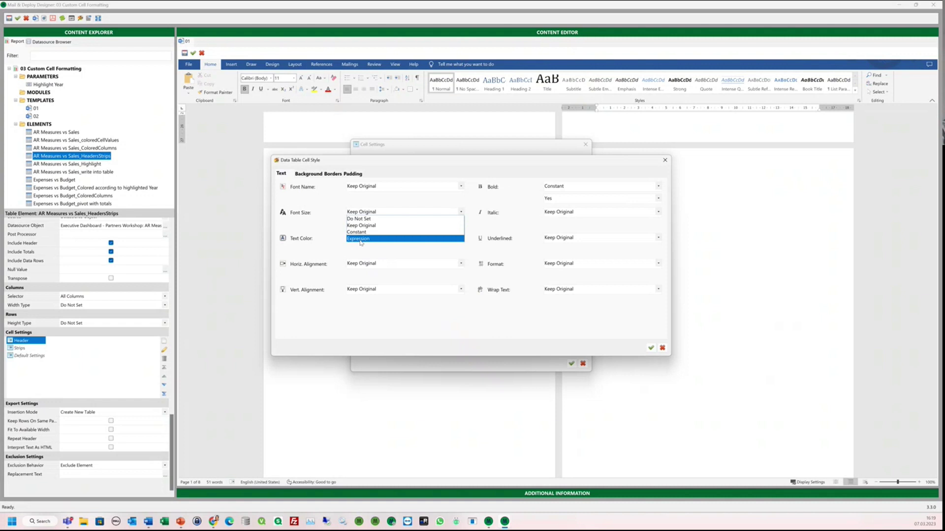
pyautogui.click(453, 176)
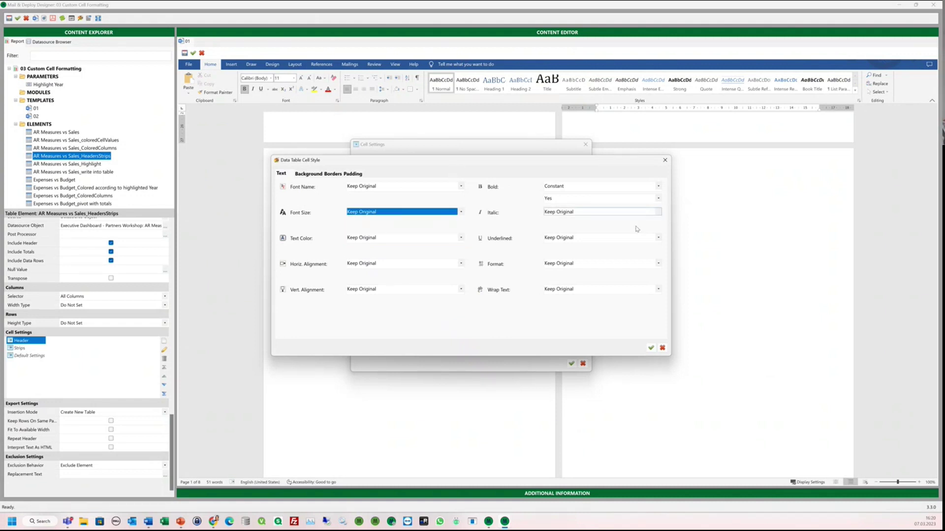
pyautogui.click(665, 161)
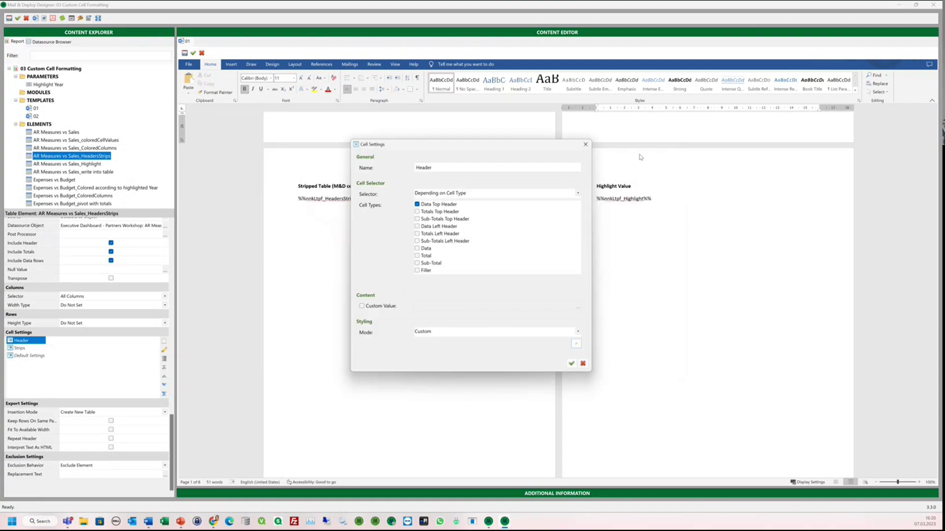
pyautogui.click(586, 145)
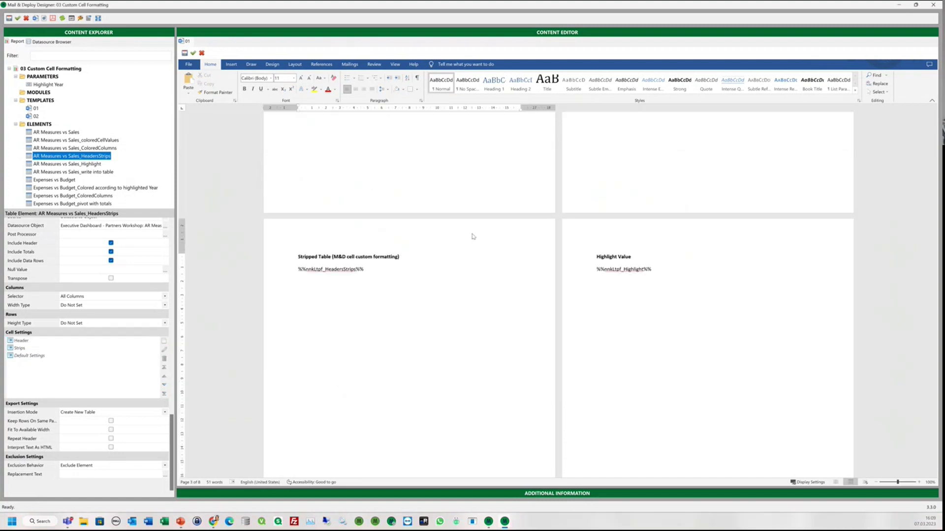
pyautogui.click(614, 256)
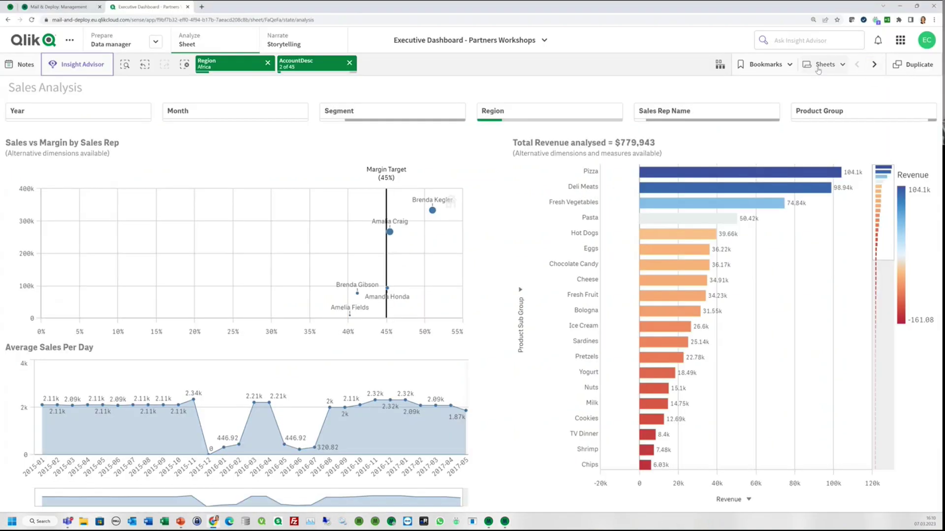
pyautogui.click(821, 65)
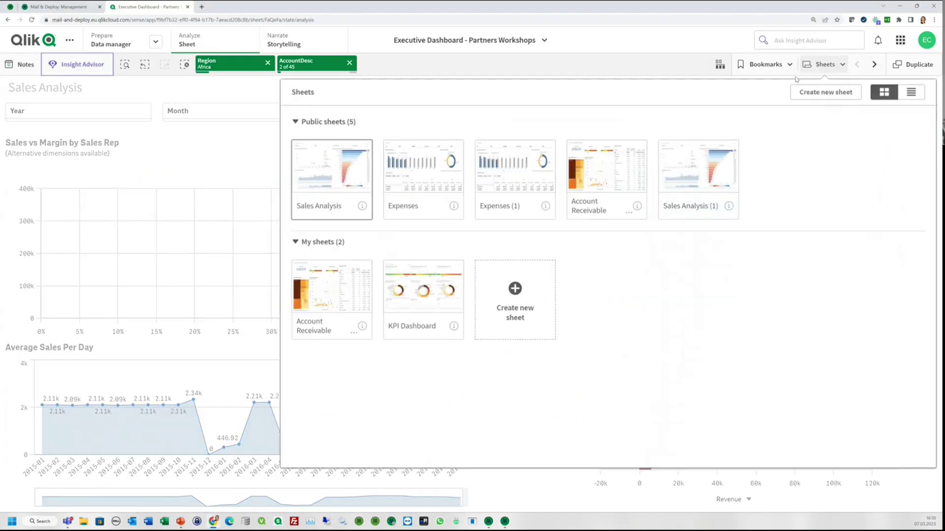
# View the Account Receivable sheet in Qlik Sense, then return to Mail & Deploy Designer
pyautogui.click(578, 173)
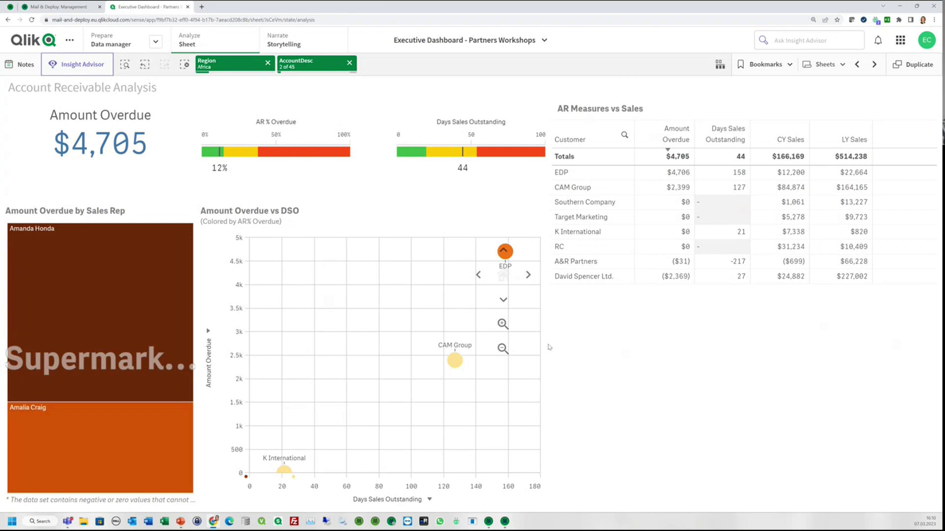
pyautogui.moveTo(505, 521)
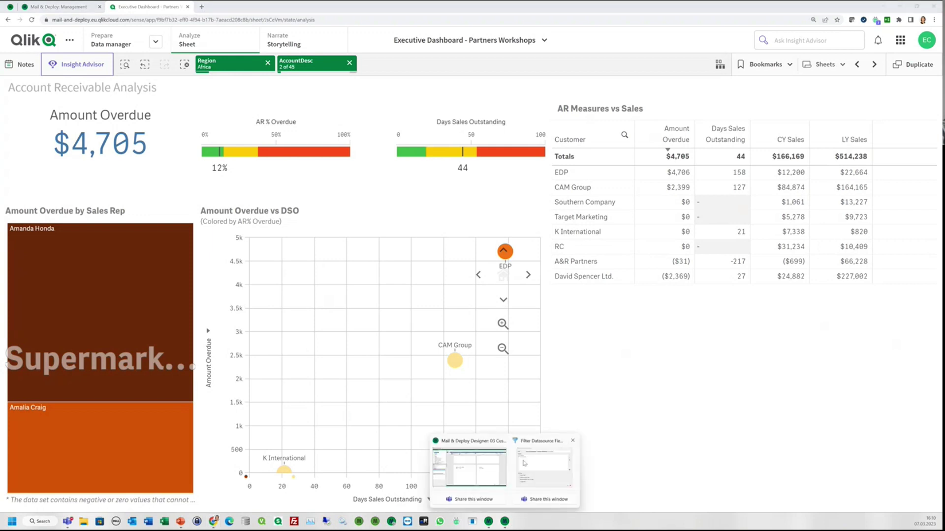
pyautogui.click(466, 473)
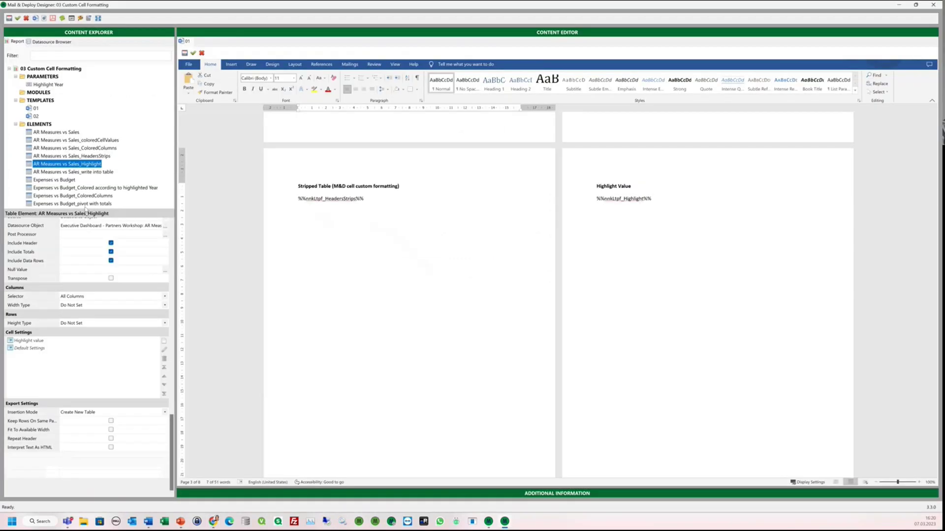
# Open the Highlight value cell style's text colour expression in an enlarged editor
pyautogui.click(27, 341)
pyautogui.doubleClick(27, 341)
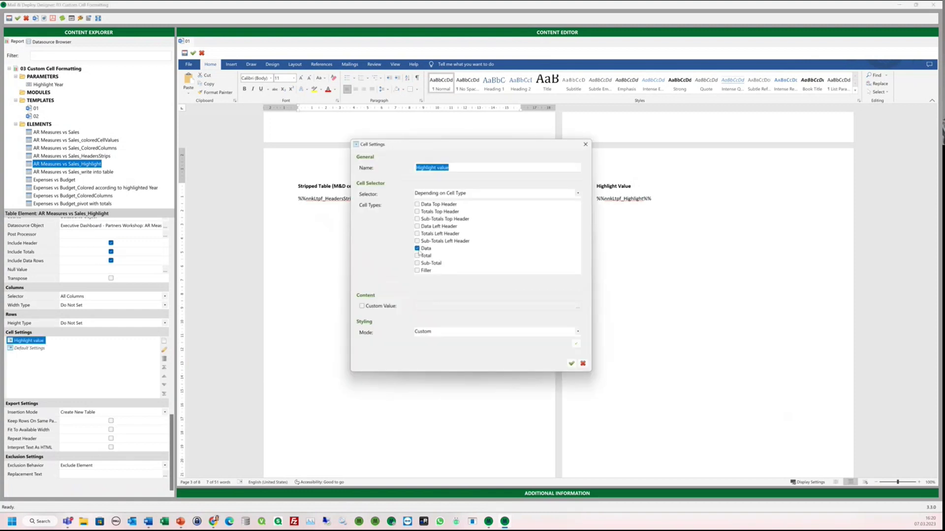
pyautogui.click(576, 344)
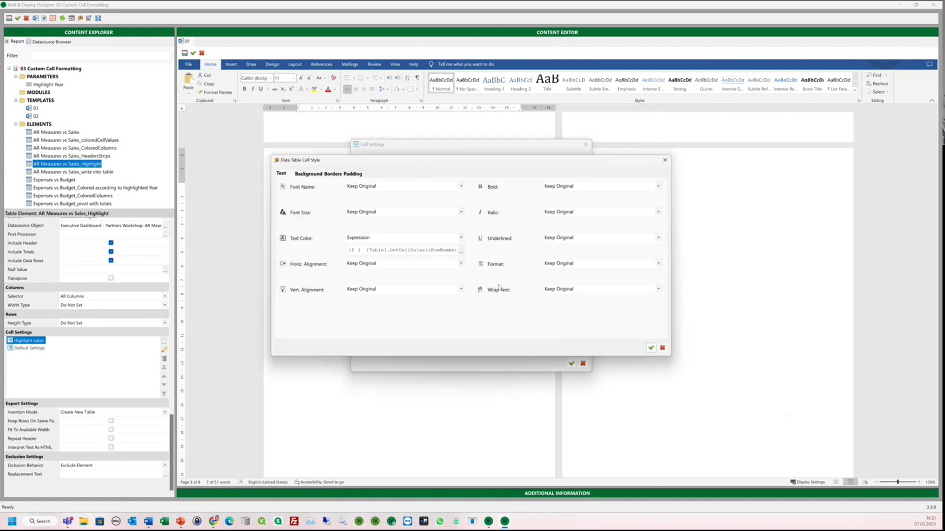
pyautogui.click(462, 250)
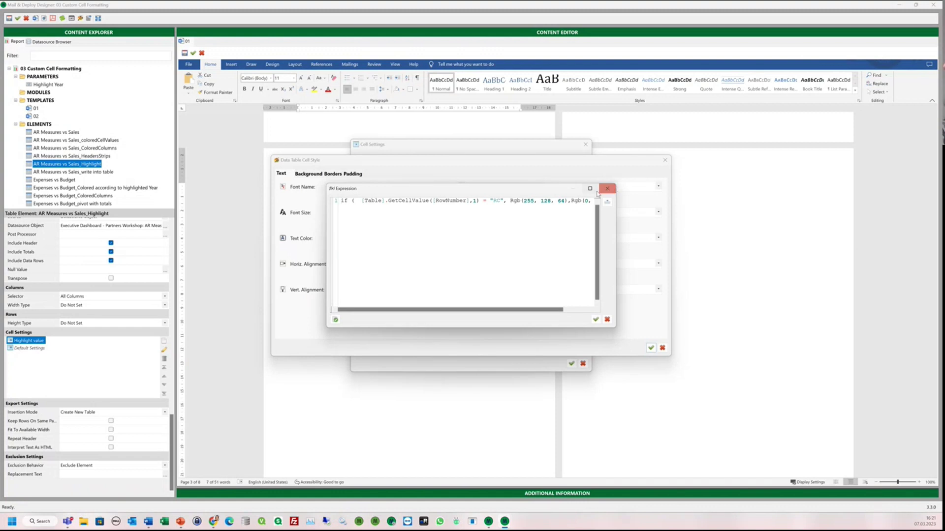
pyautogui.moveTo(615, 328); pyautogui.dragTo(831, 382)
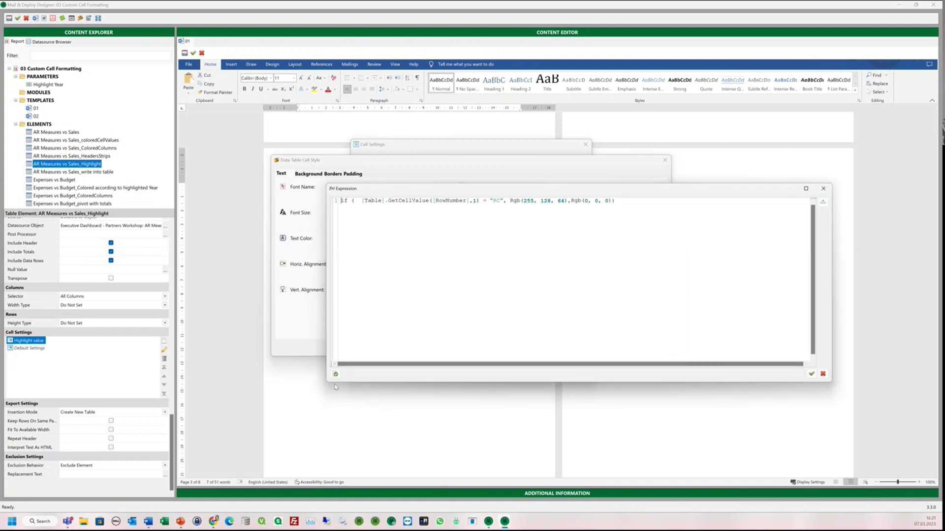
pyautogui.moveTo(327, 383); pyautogui.dragTo(253, 397)
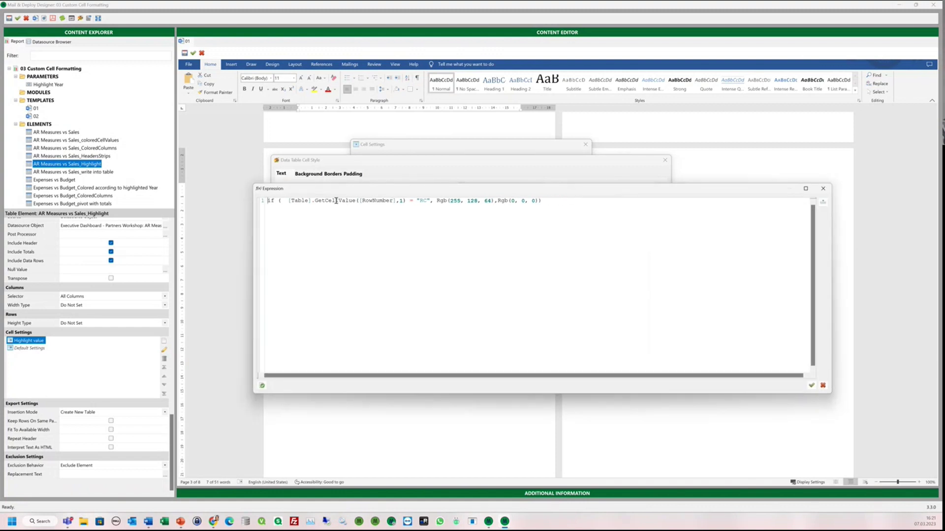
# Review the formula's table reference, row number and column index 1, then close all dialogs
pyautogui.moveTo(288, 201); pyautogui.dragTo(312, 201)
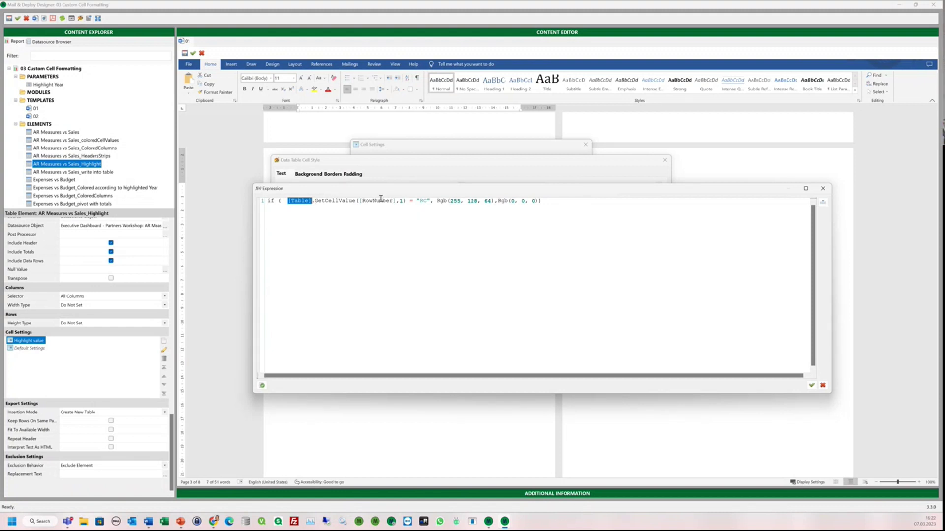
pyautogui.doubleClick(403, 201)
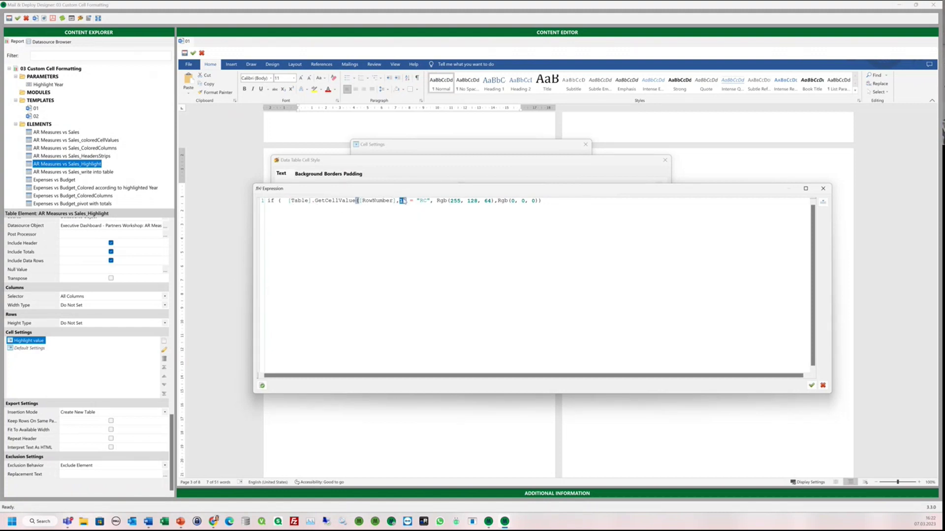
pyautogui.moveTo(359, 201); pyautogui.dragTo(398, 200)
pyautogui.click(677, 201)
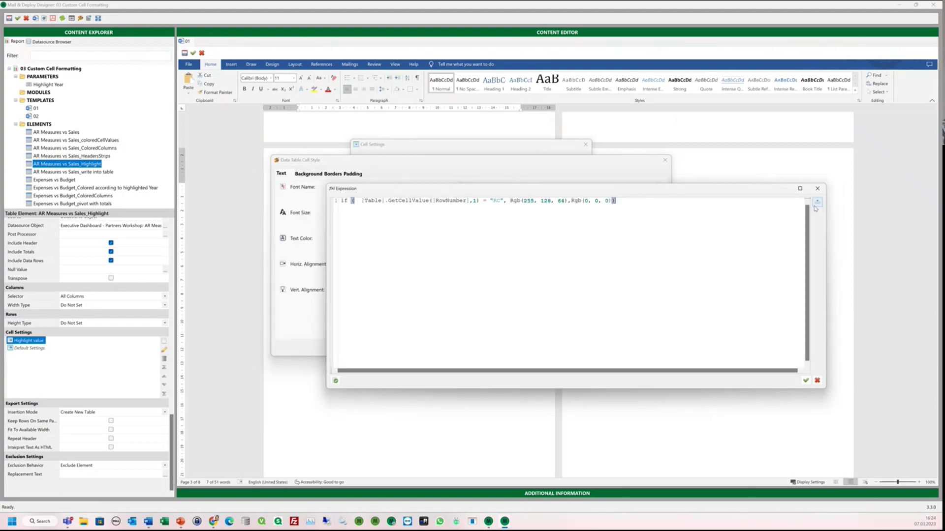
pyautogui.click(817, 201)
pyautogui.moveTo(842, 279)
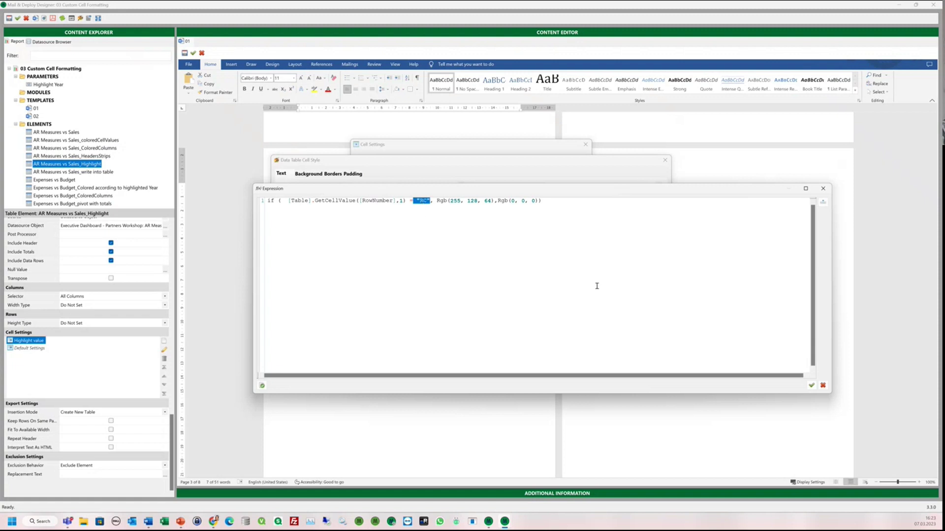
pyautogui.click(823, 385)
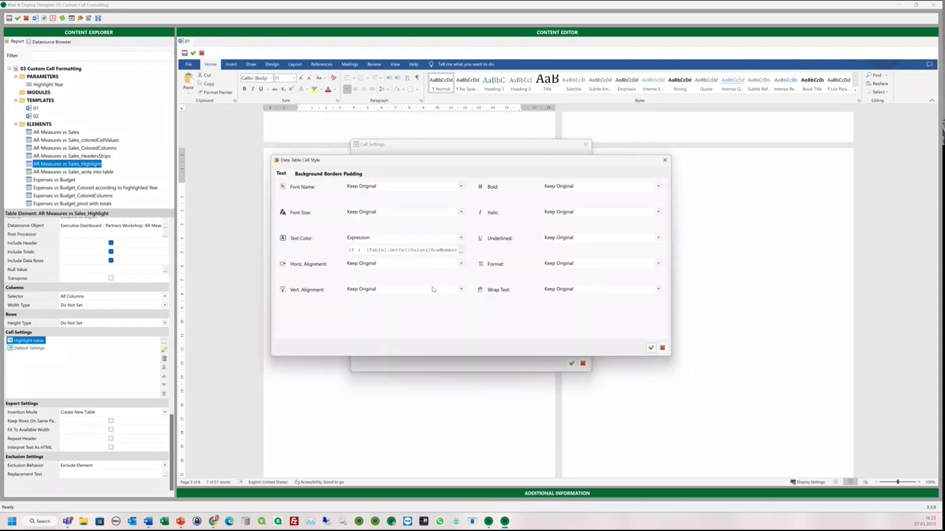
pyautogui.click(665, 160)
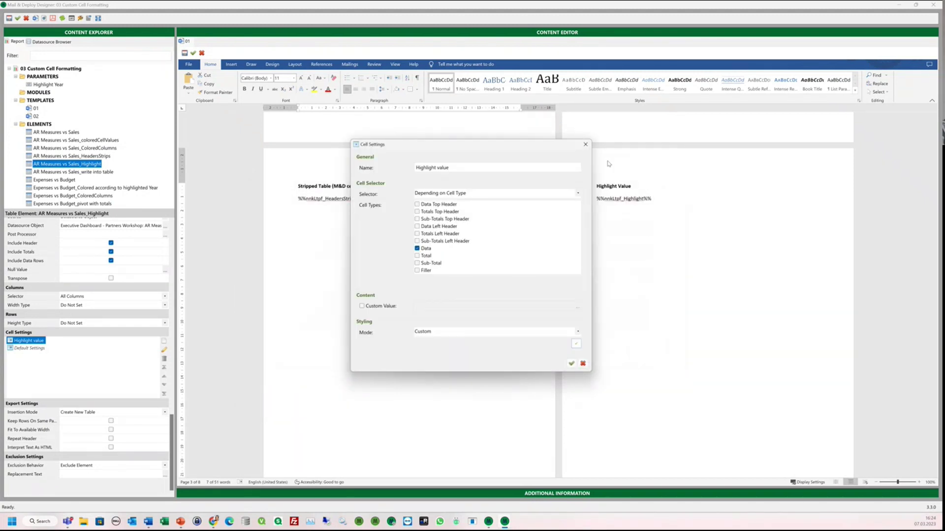
pyautogui.click(586, 145)
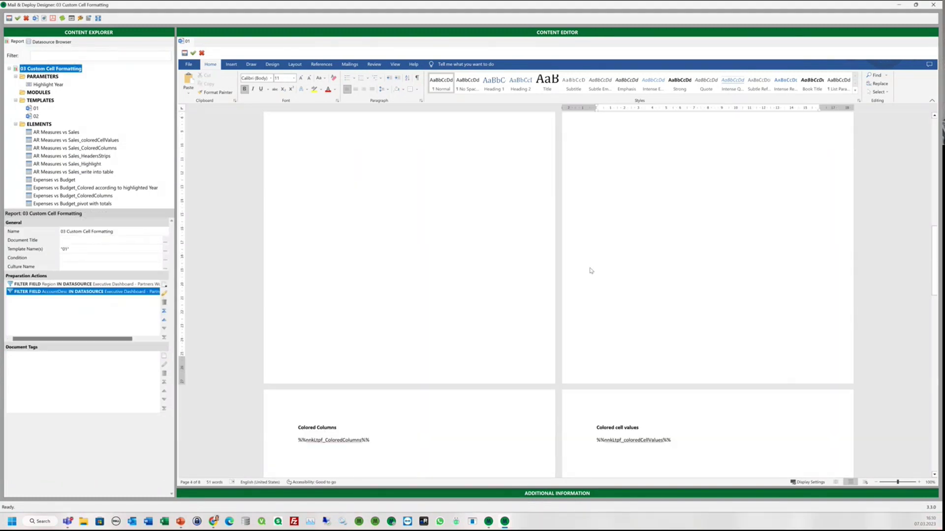
# Go to the Colored Columns placeholder, select AR Measures vs Sales_ColoredColumns, and open its Column1 cell rule
pyautogui.scroll(-3, 591, 271)
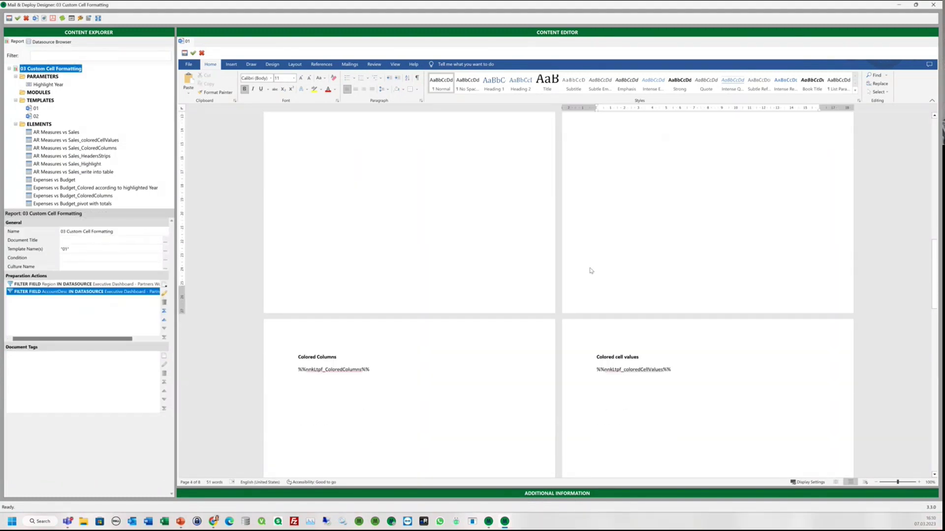
pyautogui.scroll(-1, 591, 271)
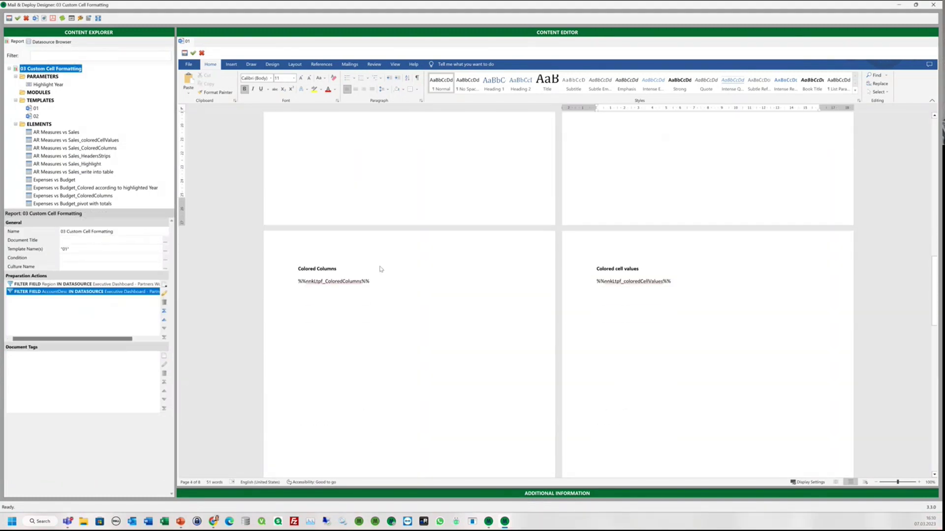
pyautogui.click(318, 276)
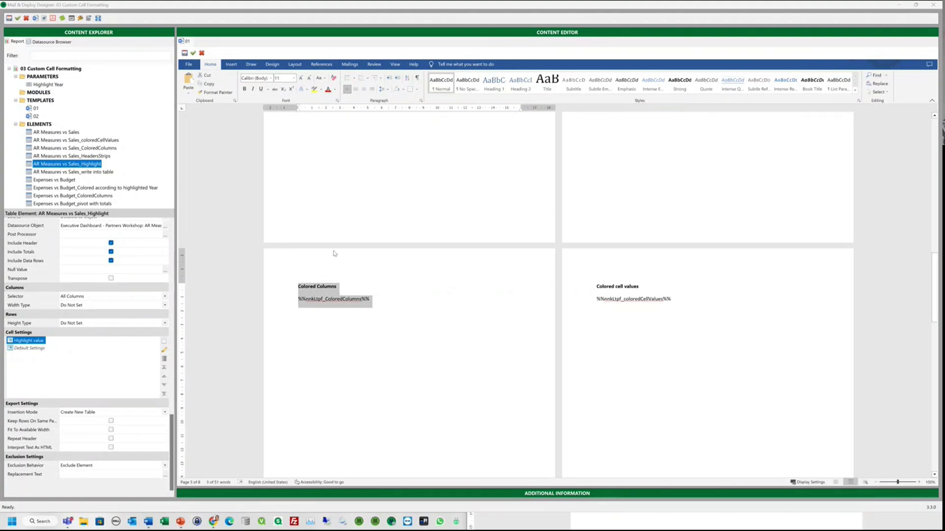
pyautogui.click(98, 149)
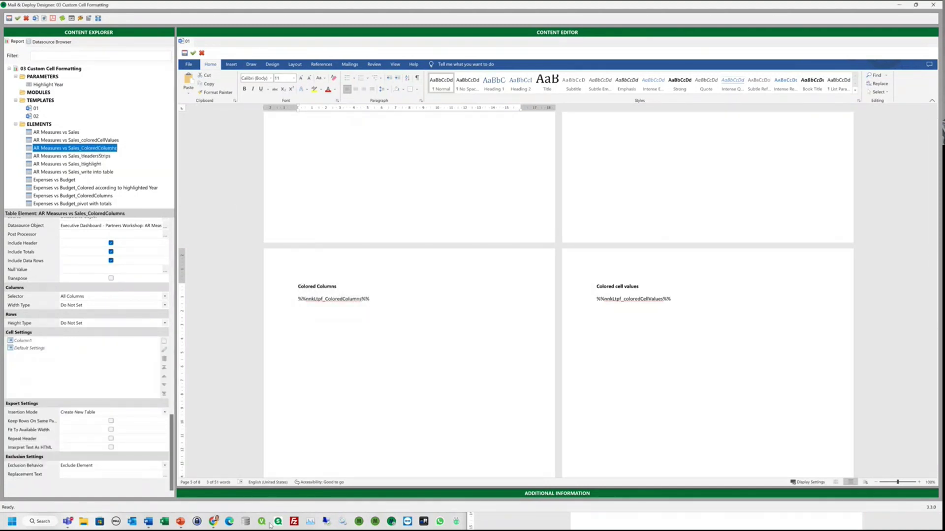
pyautogui.click(23, 340)
pyautogui.click(165, 351)
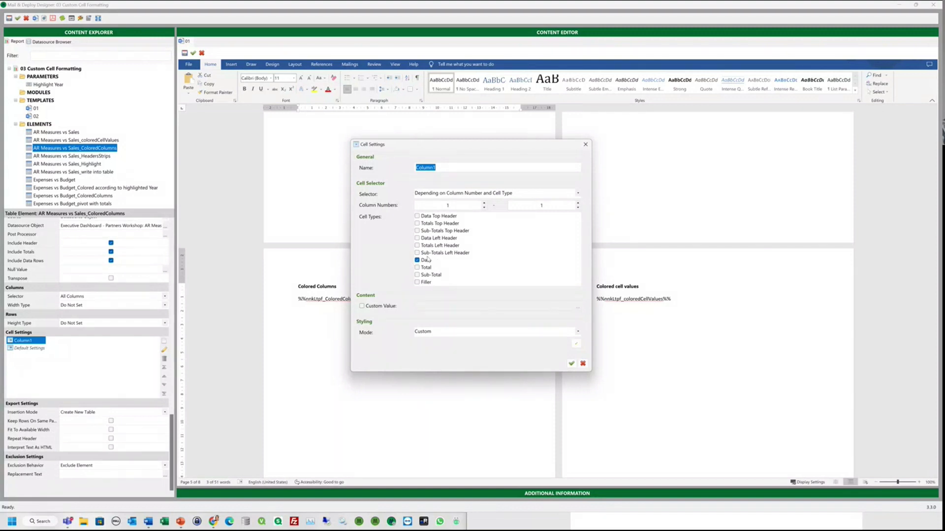
# Inspect the Column1 rule's grey background colour and custom colours, then close its settings unchanged
pyautogui.click(576, 343)
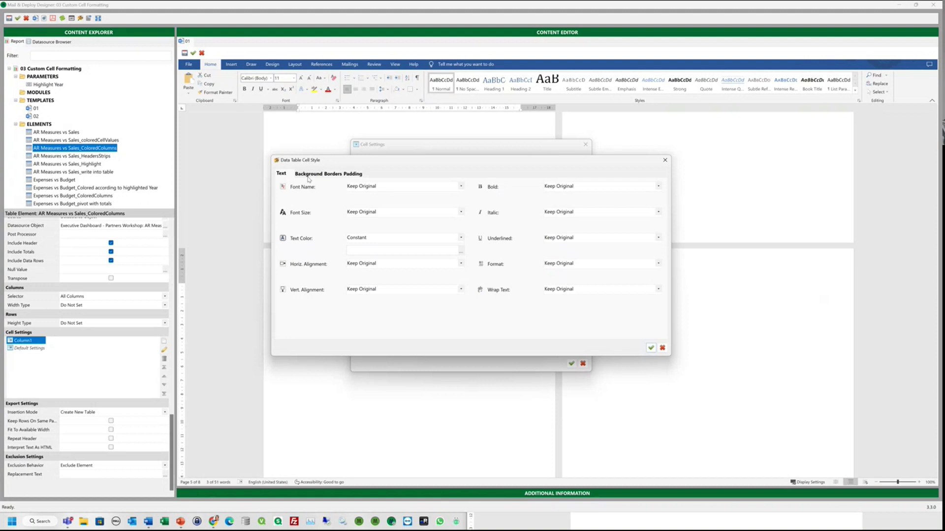
pyautogui.click(308, 175)
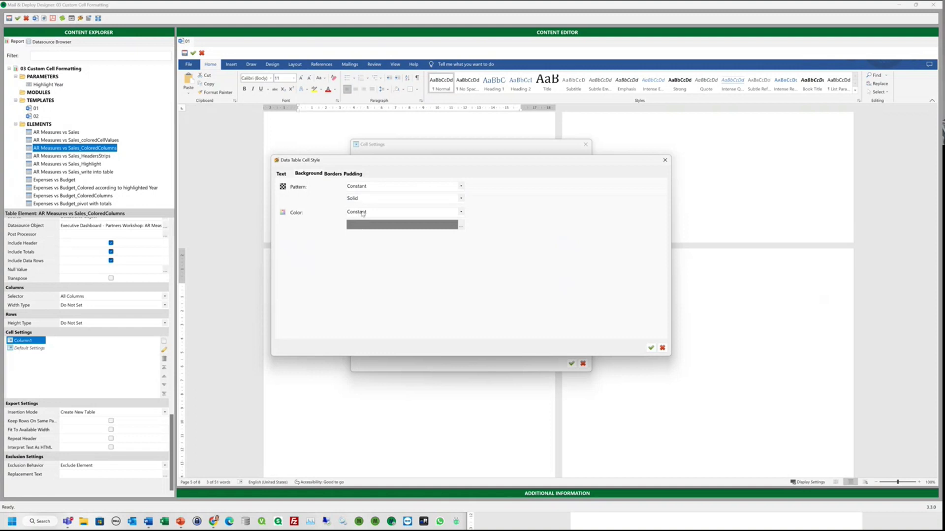
pyautogui.click(461, 225)
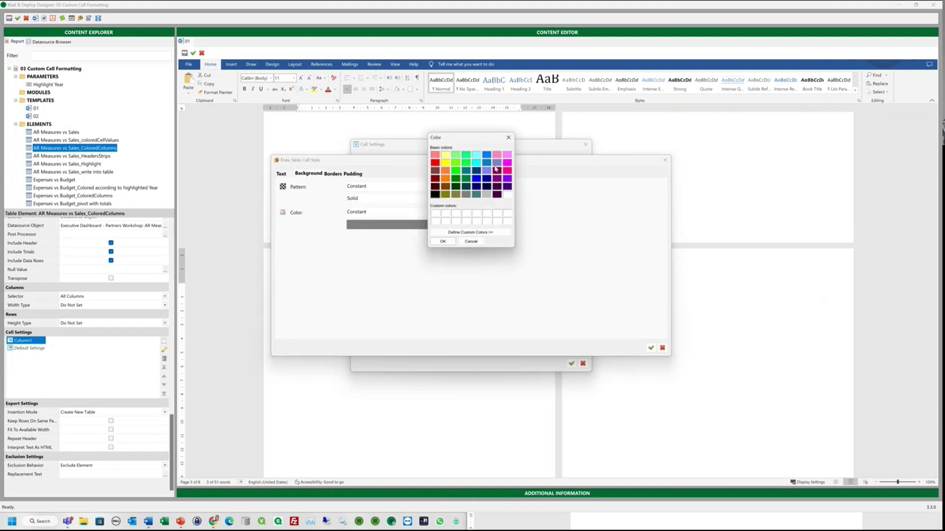
pyautogui.click(493, 231)
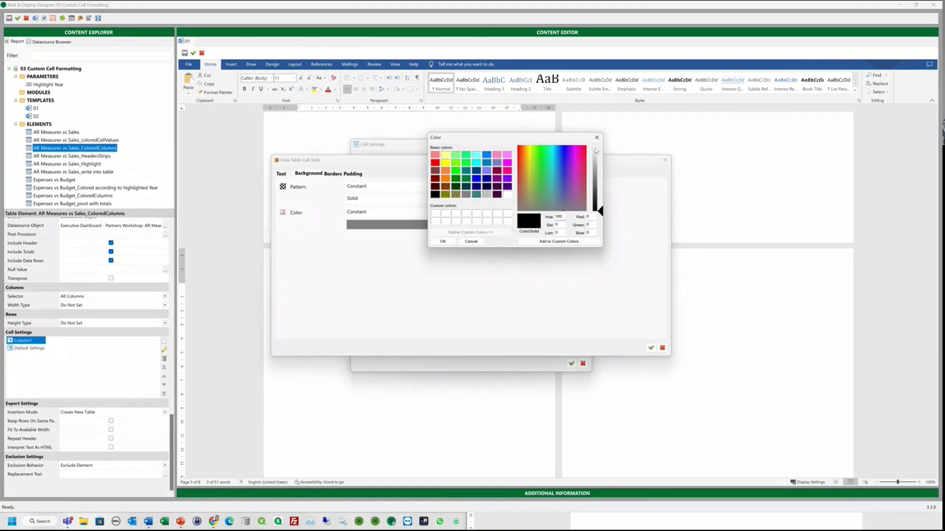
pyautogui.click(597, 137)
pyautogui.click(663, 348)
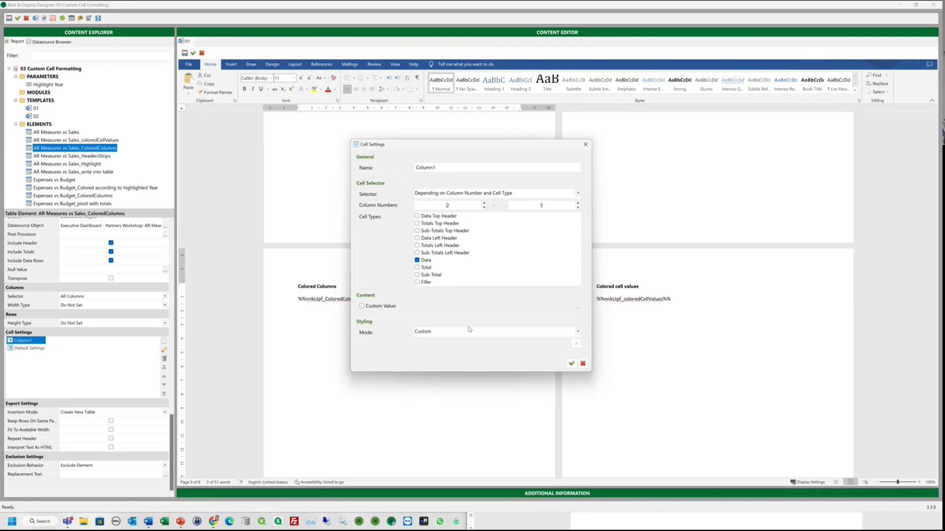
pyautogui.click(571, 363)
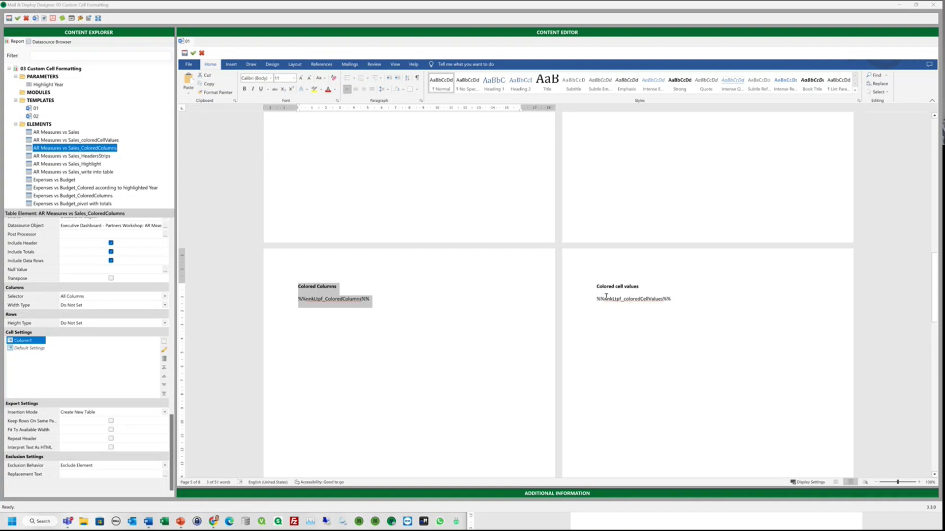
# Open the text colour expression of the coloredCellValues table's Data cell rule
pyautogui.moveTo(597, 287); pyautogui.dragTo(672, 299)
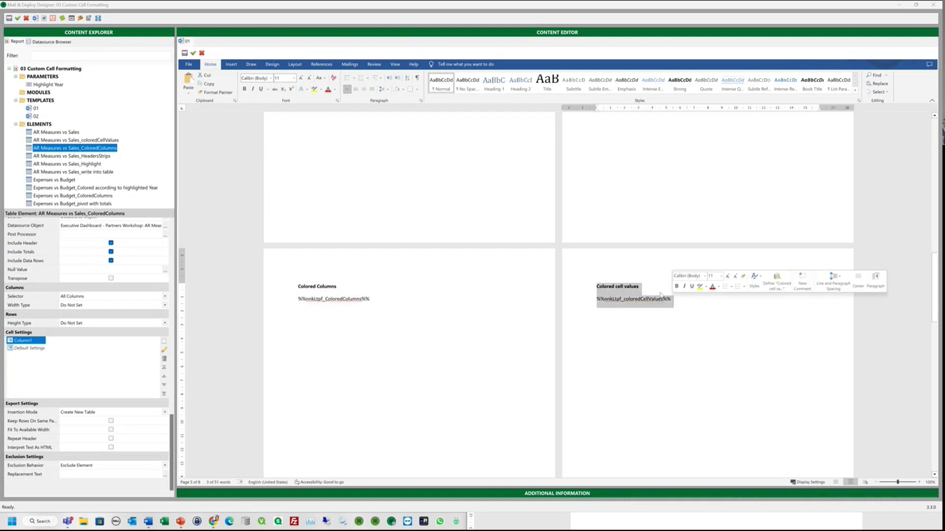
pyautogui.click(86, 140)
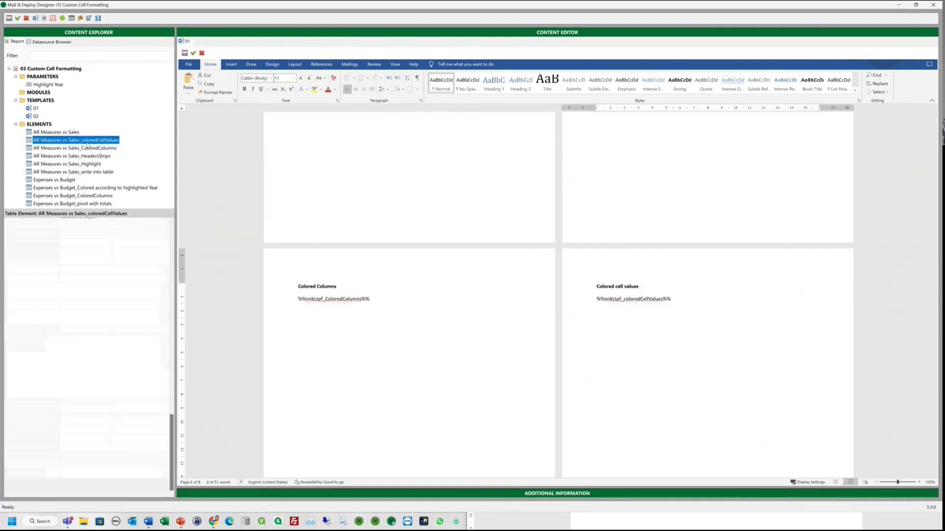
pyautogui.doubleClick(19, 341)
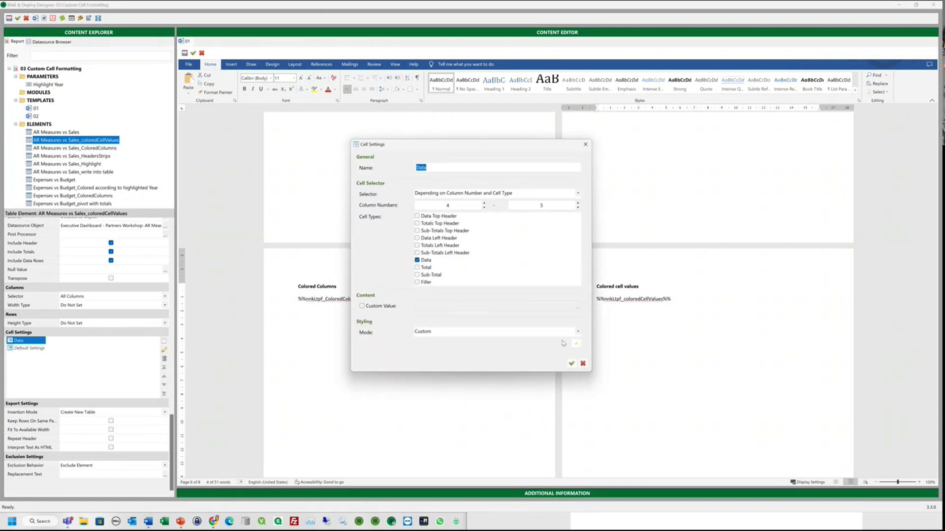
pyautogui.click(576, 346)
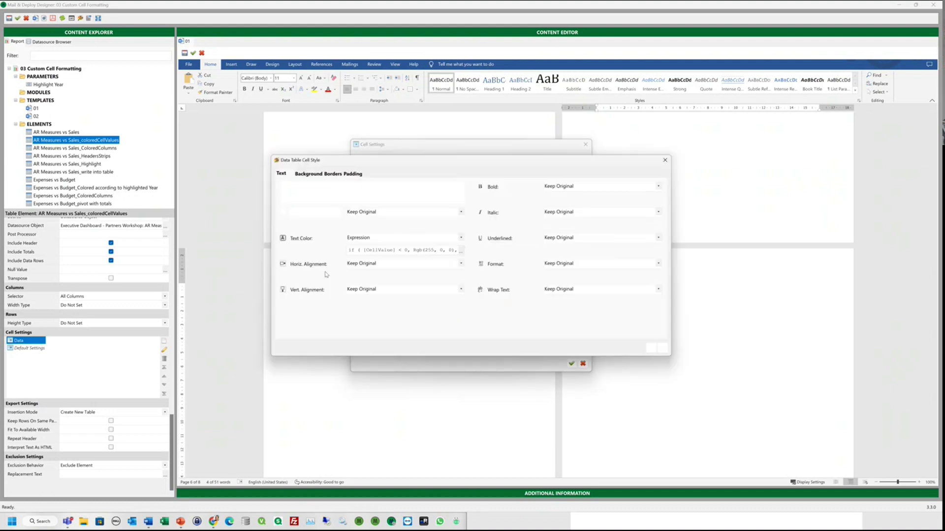
pyautogui.click(459, 250)
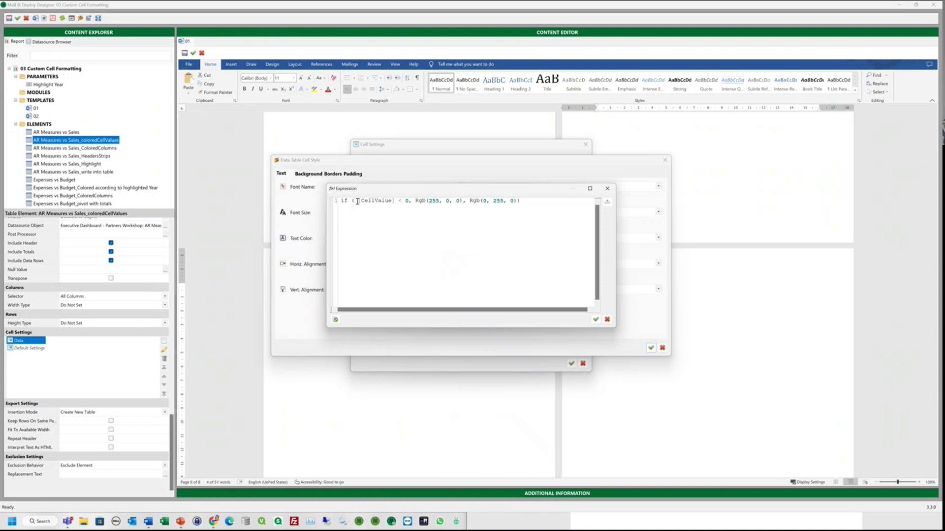
# Start a new formula line 'if ([CellValue]<0,' below the existing expression
pyautogui.moveTo(358, 201); pyautogui.dragTo(400, 201)
pyautogui.click(533, 202)
pyautogui.moveTo(354, 202); pyautogui.dragTo(397, 201)
pyautogui.click(535, 200)
pyautogui.press('Return')
pyautogui.press('Return')
pyautogui.write('if (')
pyautogui.click(607, 202)
pyautogui.moveTo(639, 276)
pyautogui.click(709, 285)
pyautogui.write('<0,')
# Insert green Rgb(0,255,0) as the colour and change the condition to [CellValue] >0
pyautogui.click(607, 201)
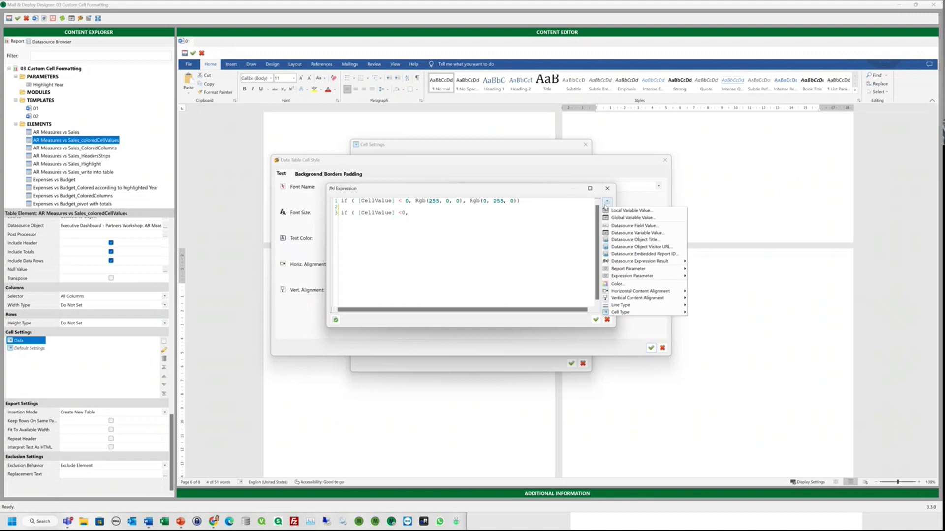
pyautogui.click(649, 278)
pyautogui.click(455, 170)
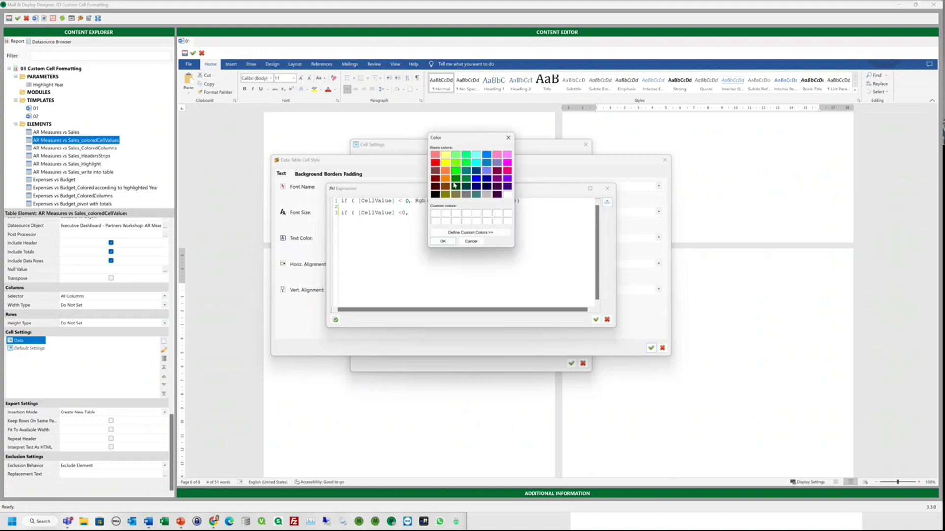
pyautogui.click(442, 241)
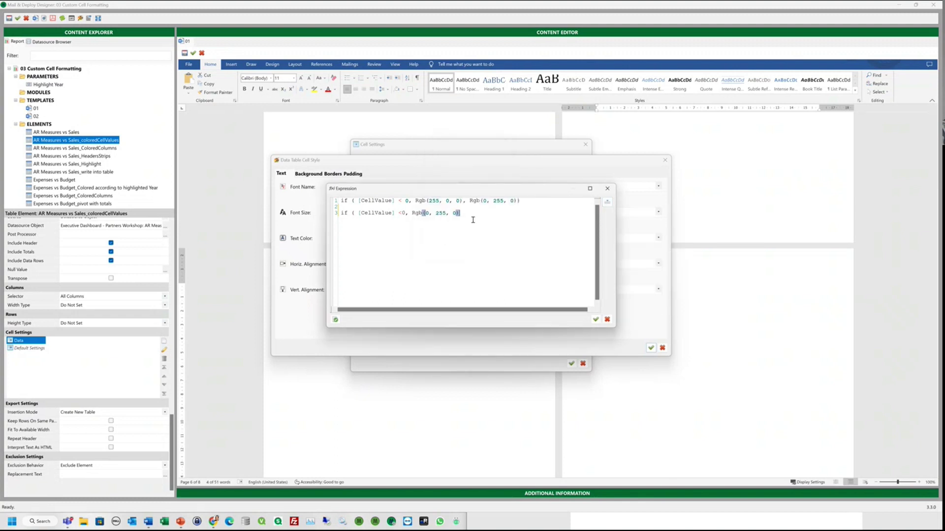
pyautogui.press('Left')
pyautogui.press('Left')
pyautogui.press('Left')
pyautogui.press('Left')
pyautogui.press('Left')
pyautogui.press('Left')
pyautogui.press('Left')
pyautogui.press('Left')
pyautogui.press('Left')
pyautogui.press('Left')
pyautogui.press('Left')
pyautogui.press('Left')
pyautogui.press('Left')
pyautogui.press('Left')
pyautogui.press('Left')
pyautogui.press('Left')
pyautogui.press('Left')
pyautogui.press('BackSpace')
pyautogui.write('>')
pyautogui.press('End')
pyautogui.write(',')
# Add pink Rgb(255,128,255) as the other colour, delete the old line, and confirm all dialogs
pyautogui.click(608, 202)
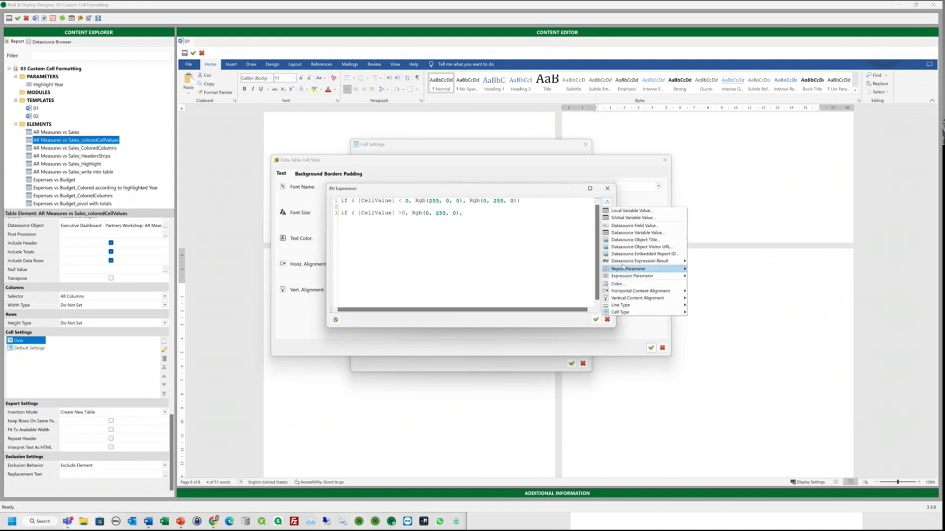
pyautogui.click(616, 284)
pyautogui.click(507, 154)
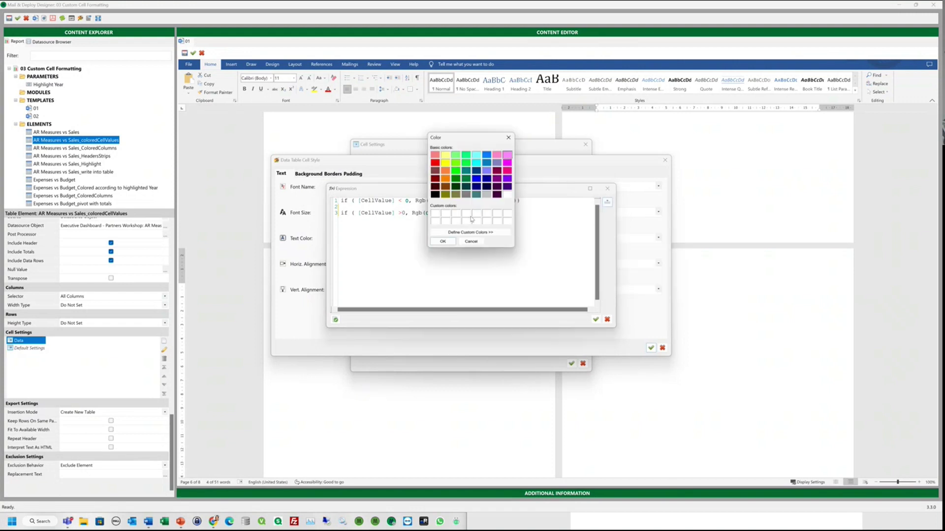
pyautogui.click(443, 242)
pyautogui.write(')')
pyautogui.hotkey('ctrl', 'Home')
pyautogui.hotkey('shift', 'End')
pyautogui.press('Delete')
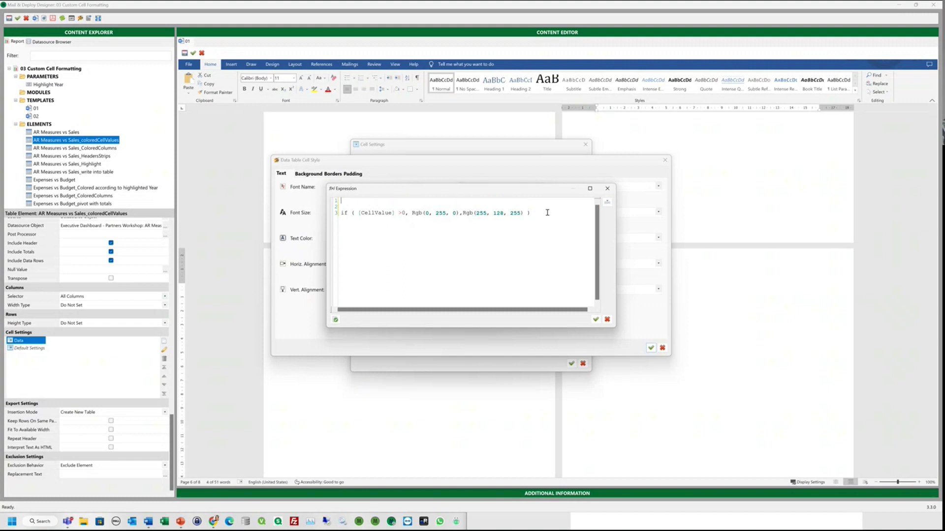
pyautogui.press('Delete')
pyautogui.press('Delete')
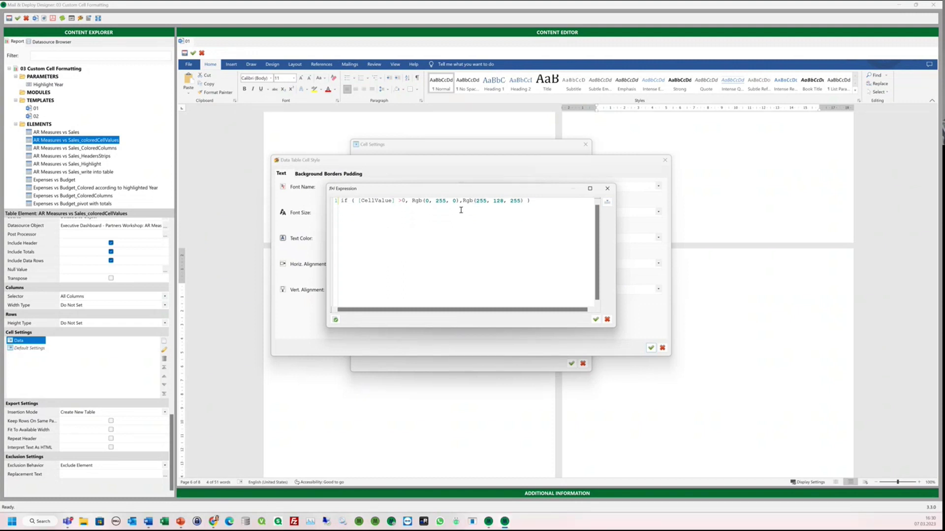
pyautogui.click(596, 321)
pyautogui.click(650, 348)
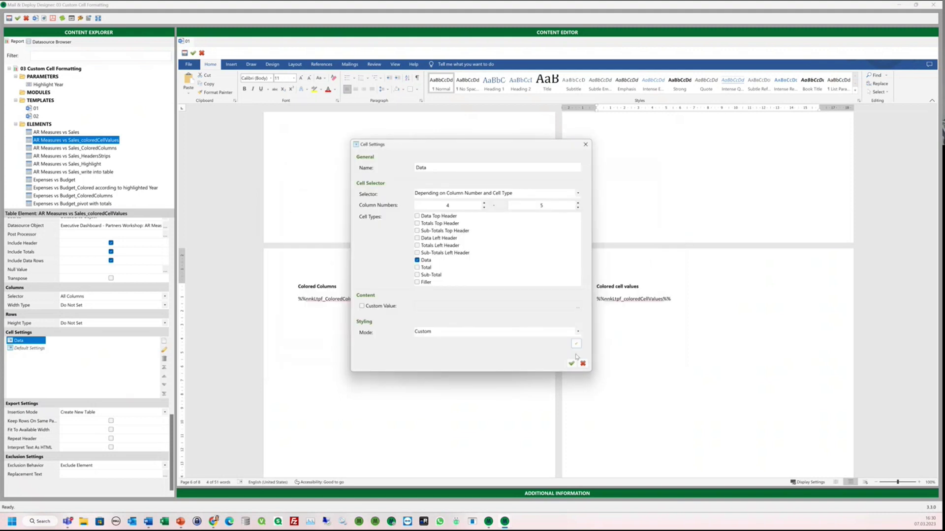
pyautogui.click(571, 363)
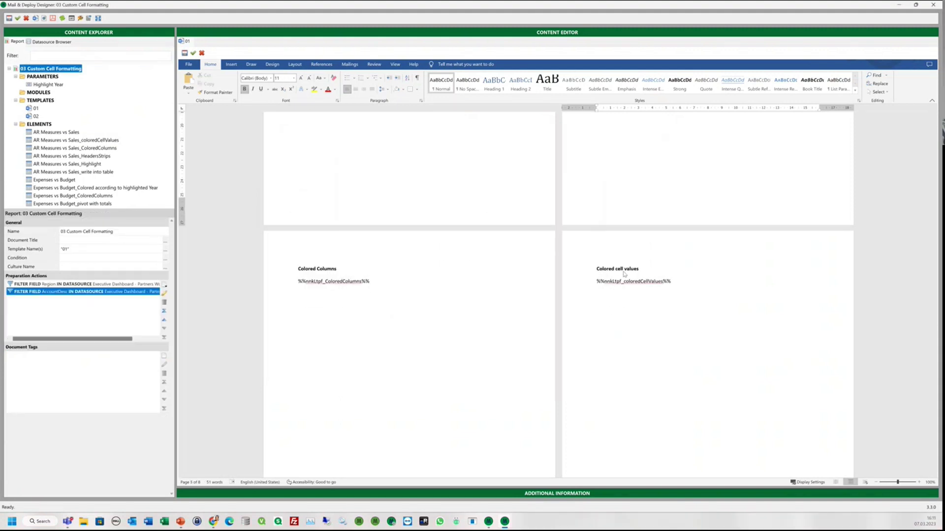
# Scroll to the pivot pages, check the Highlight Year parameter (default 2017), and select the highlighted-Year element
pyautogui.scroll(-2, 625, 289)
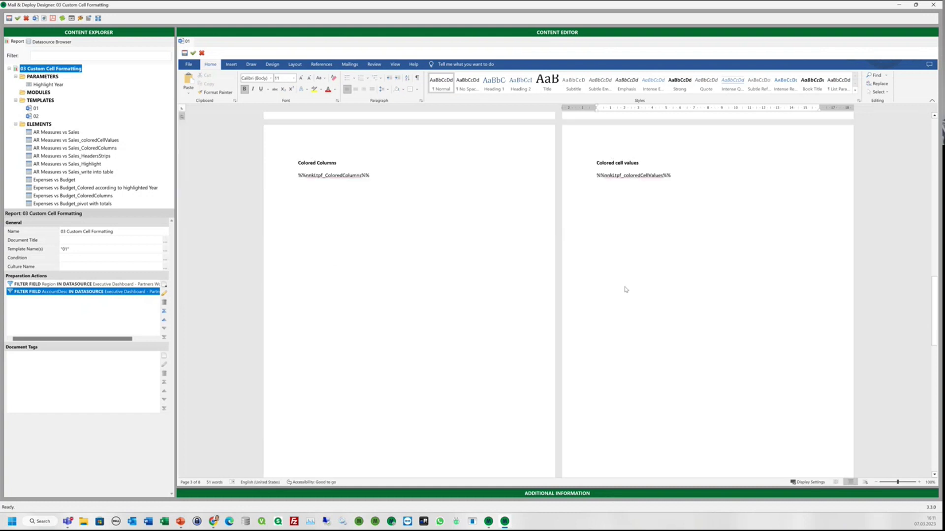
pyautogui.scroll(-6, 625, 289)
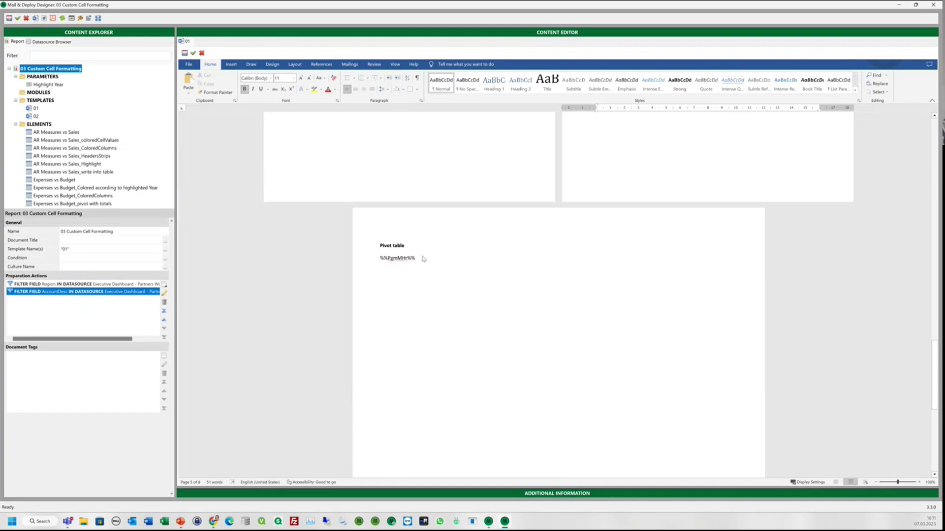
pyautogui.scroll(-1, 423, 259)
pyautogui.click(55, 179)
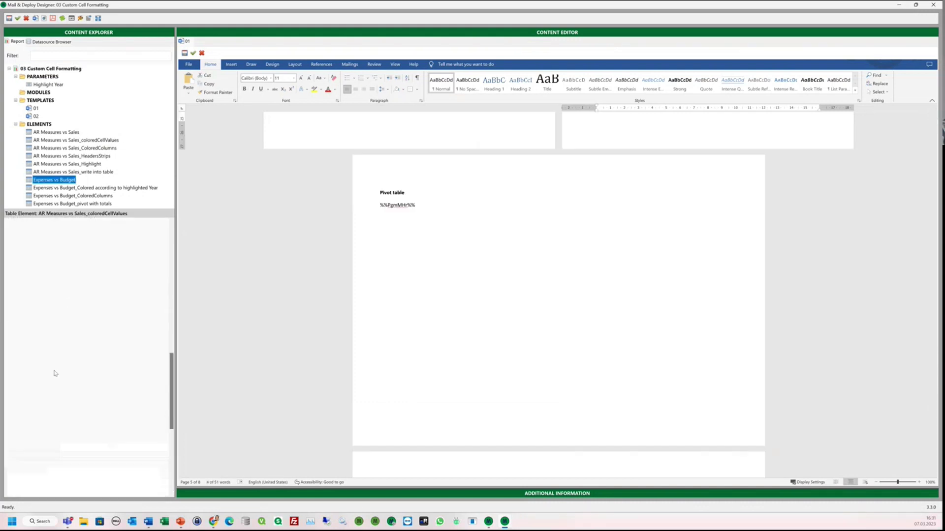
pyautogui.scroll(-2, 59, 369)
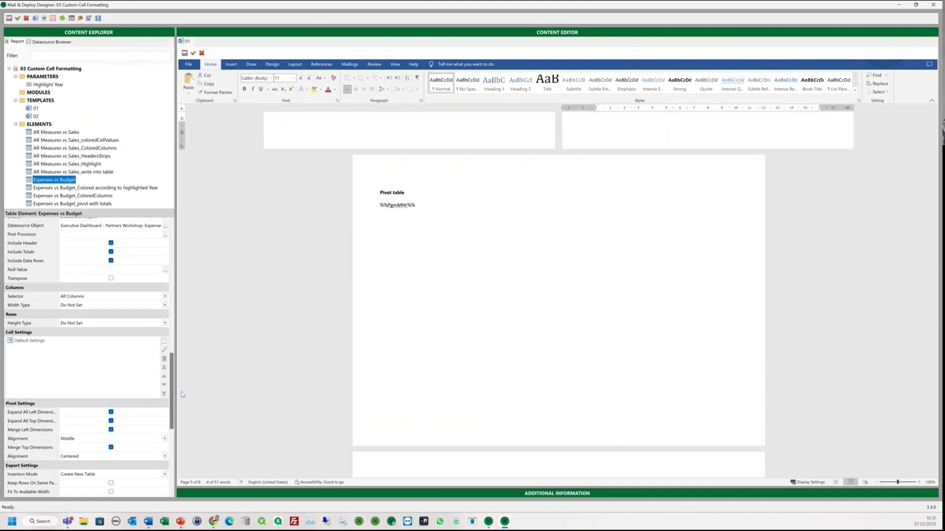
pyautogui.scroll(-3, 553, 301)
pyautogui.scroll(-6, 553, 301)
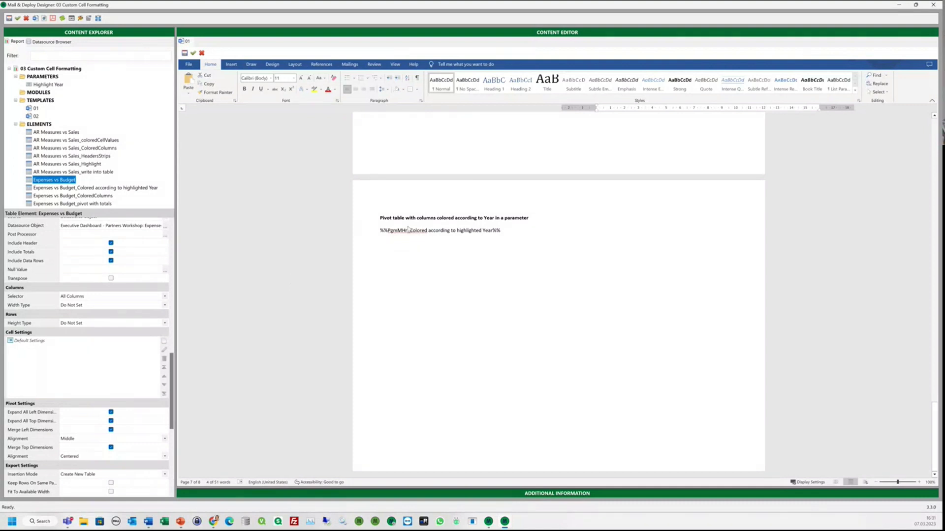
pyautogui.click(47, 85)
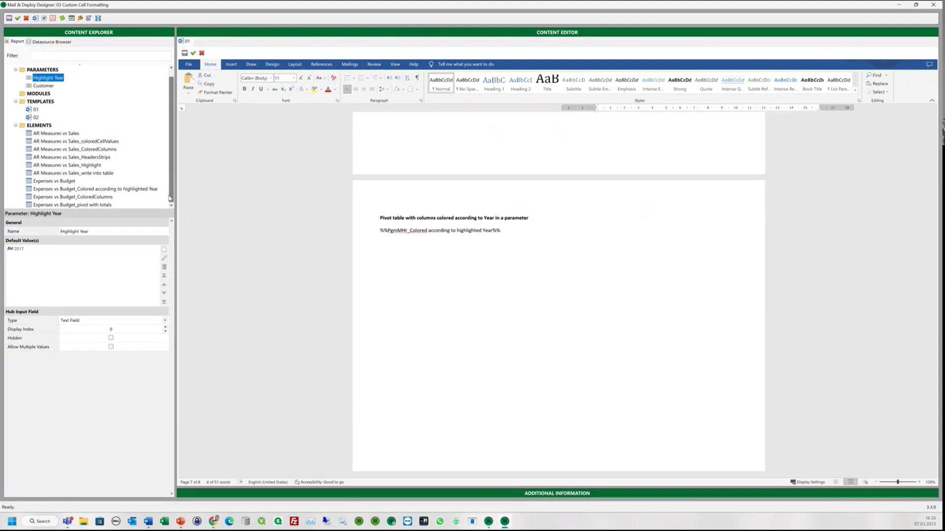
pyautogui.click(90, 191)
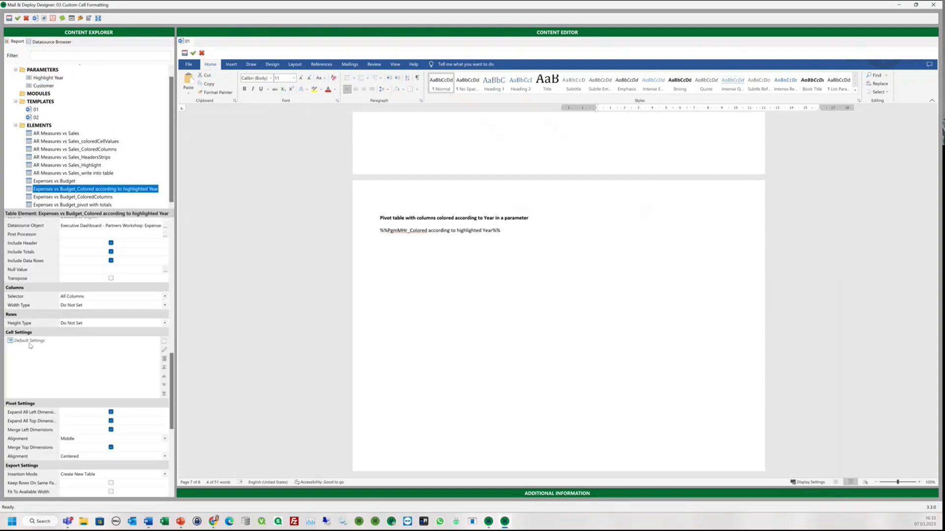
# Open the Default Settings background colour expression of the highlighted-Year table in an enlarged editor
pyautogui.doubleClick(29, 340)
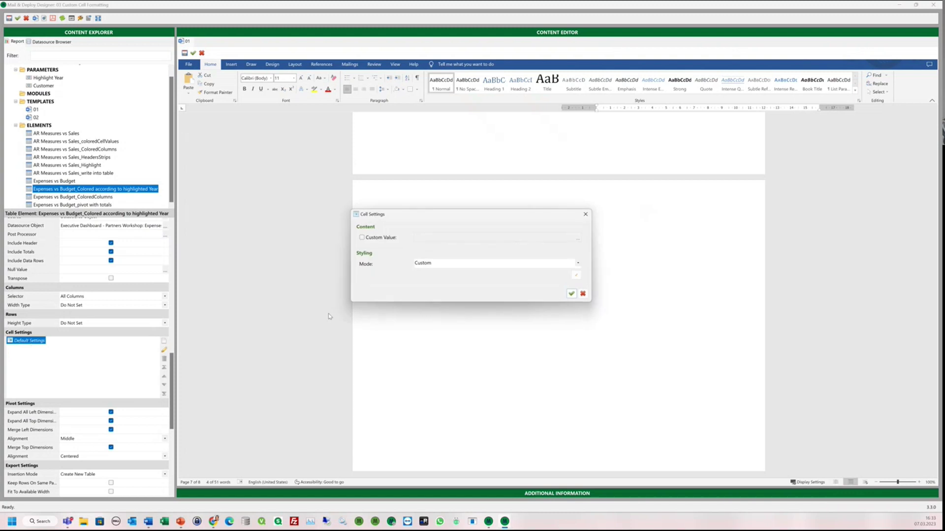
pyautogui.click(576, 275)
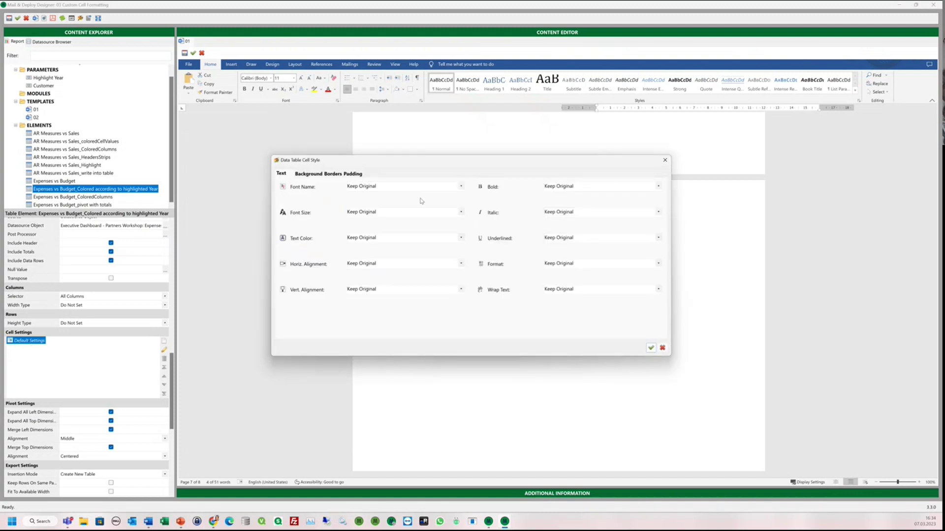
pyautogui.click(308, 174)
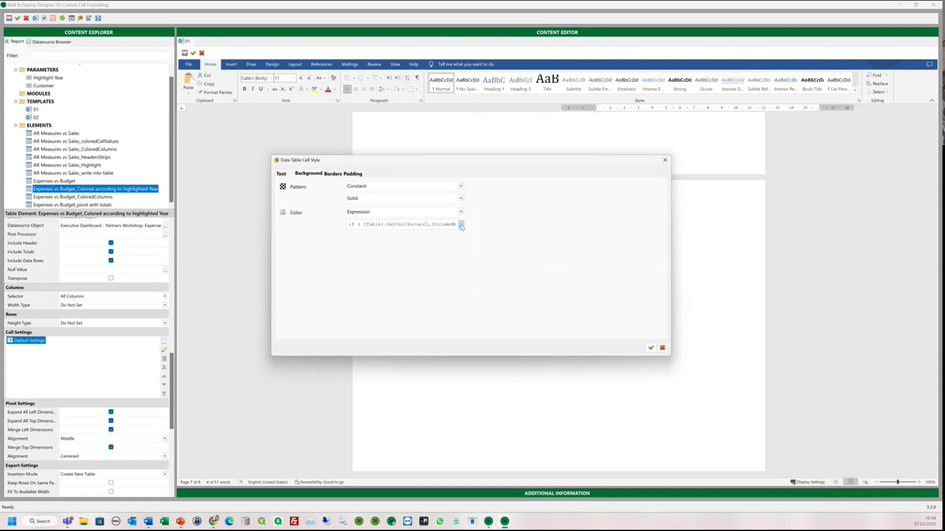
pyautogui.click(461, 225)
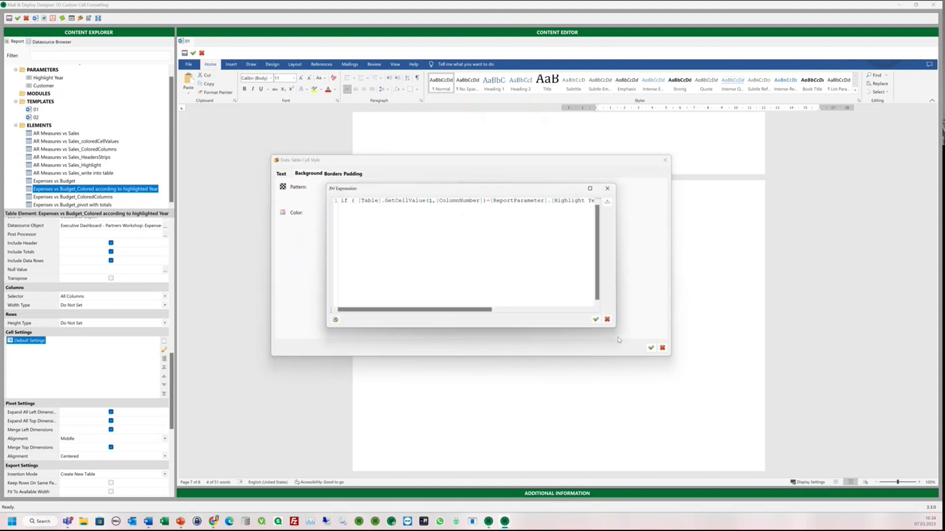
pyautogui.moveTo(828, 408); pyautogui.dragTo(902, 424)
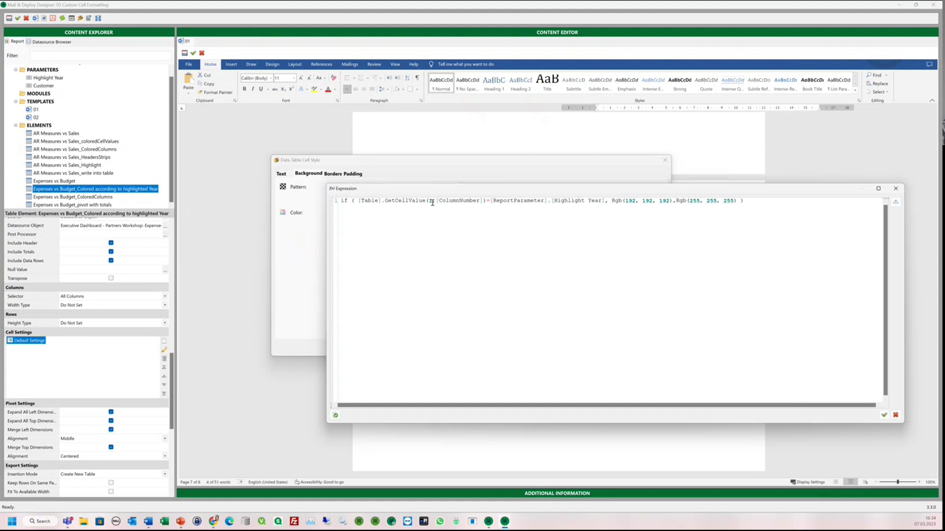
# Highlight the column index 1 and [ColumnNumber] in the expression, then switch to Qlik Sense
pyautogui.doubleClick(431, 201)
pyautogui.moveTo(436, 201); pyautogui.dragTo(486, 201)
pyautogui.hotkey('alt', 'Tab')
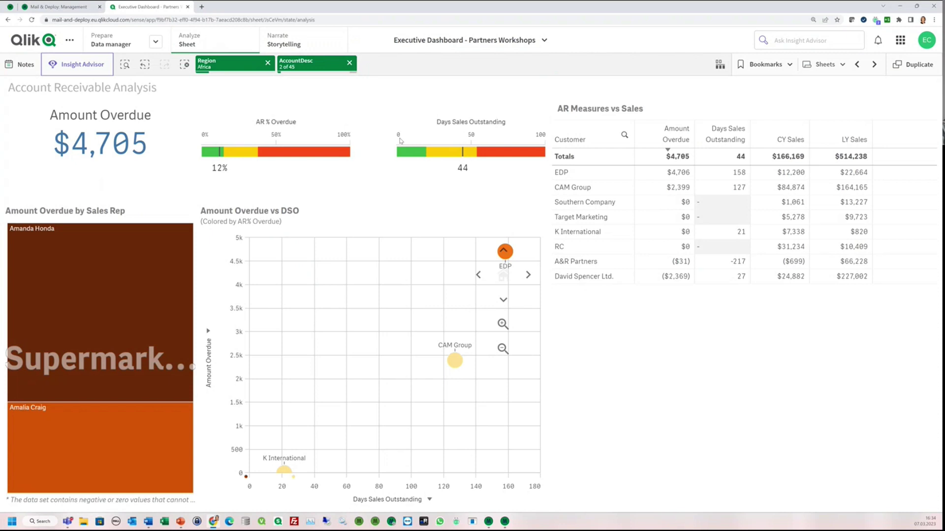
# View the Expenses vs Budget pivot on the Expenses (1) sheet, then return to the colour expression
pyautogui.click(825, 63)
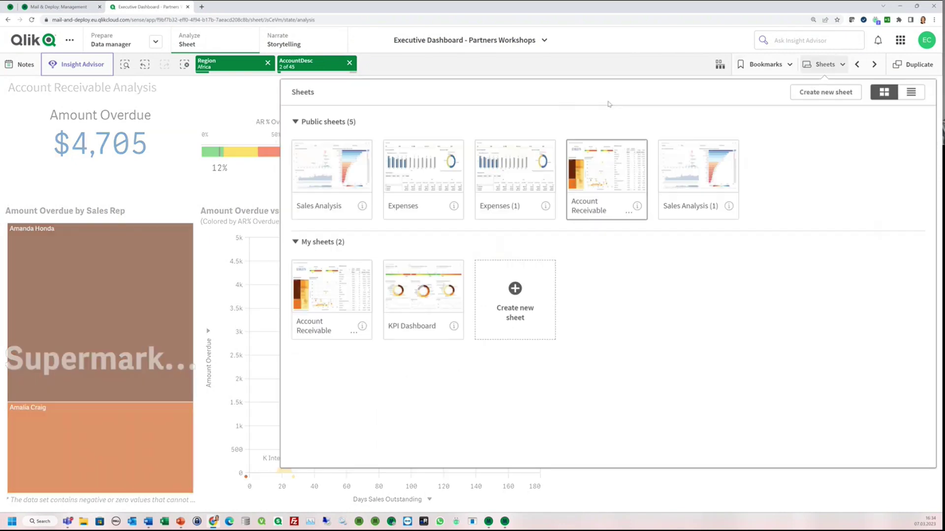
pyautogui.click(498, 176)
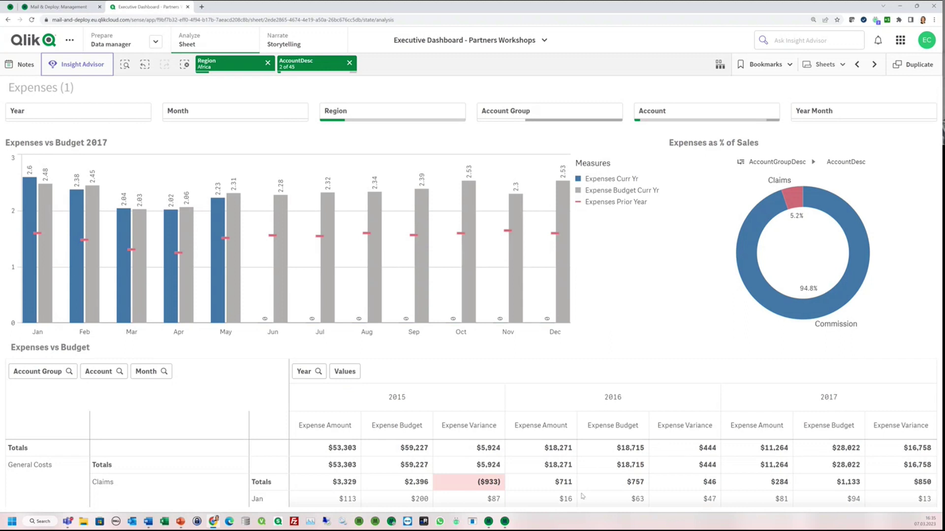
pyautogui.moveTo(506, 522)
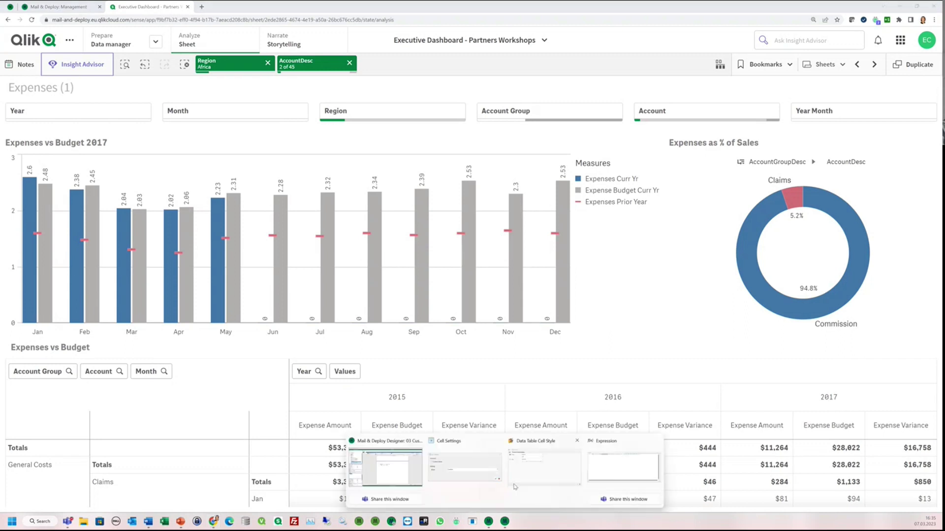
pyautogui.click(610, 467)
# Close the grey Rgb(192, 192, 192) expression and cell settings unchanged, then select the HeadersStrips table
pyautogui.moveTo(611, 201); pyautogui.dragTo(674, 206)
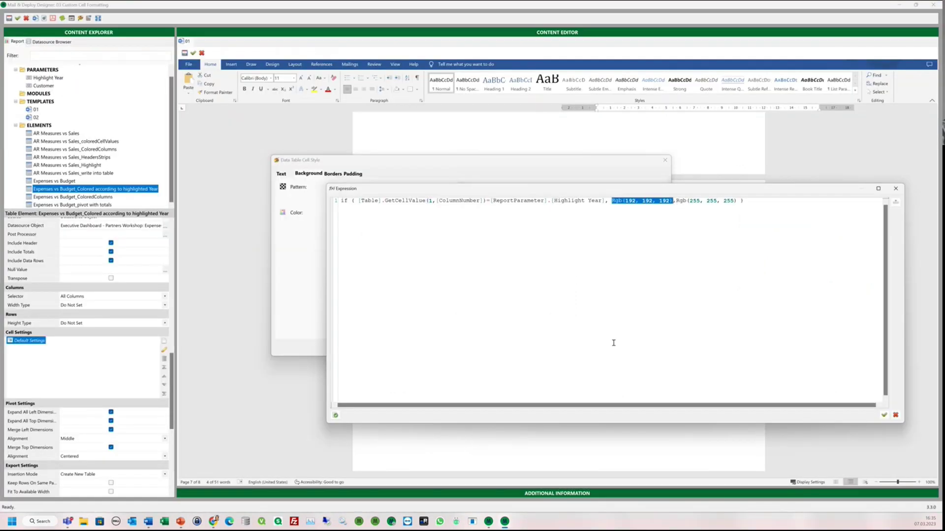
pyautogui.click(884, 414)
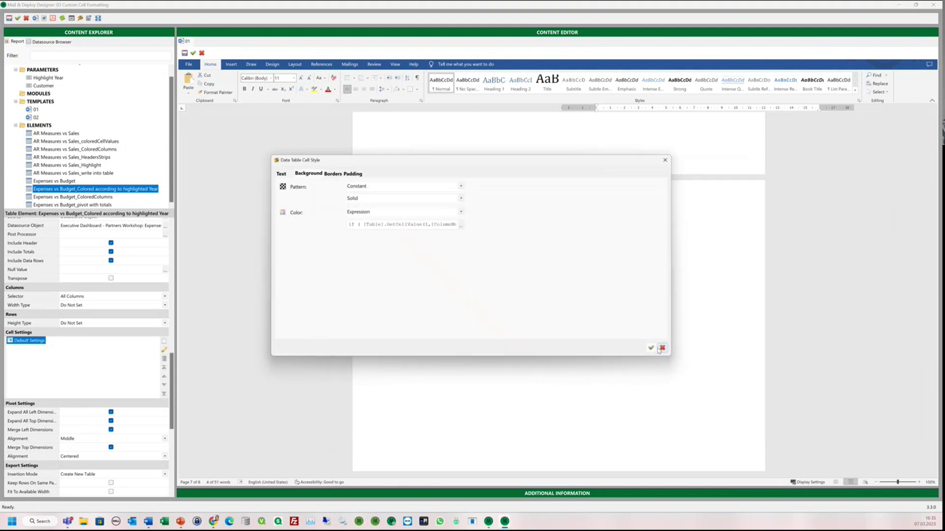
pyautogui.click(659, 349)
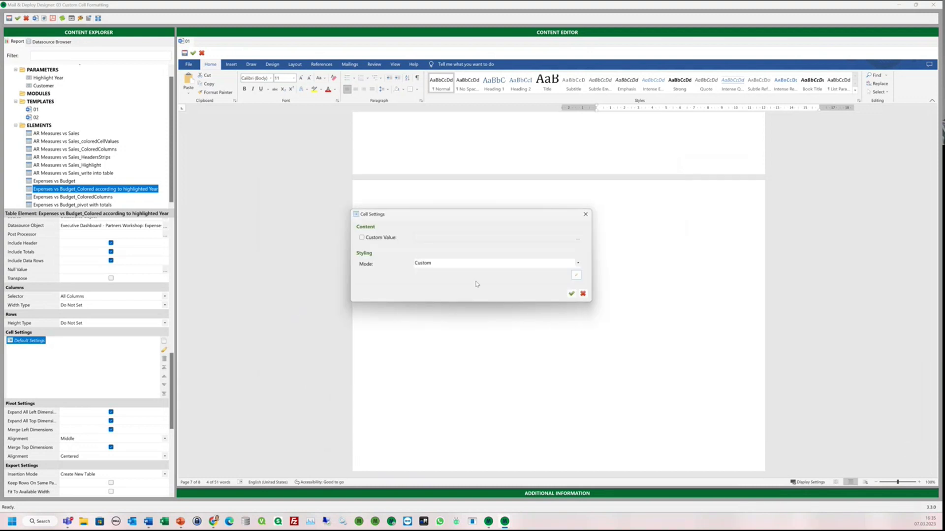
pyautogui.click(571, 293)
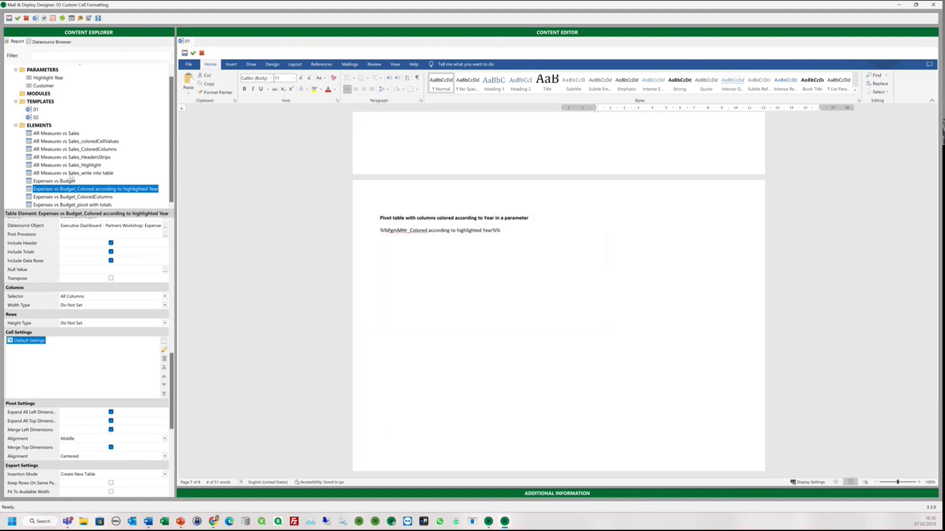
pyautogui.click(72, 158)
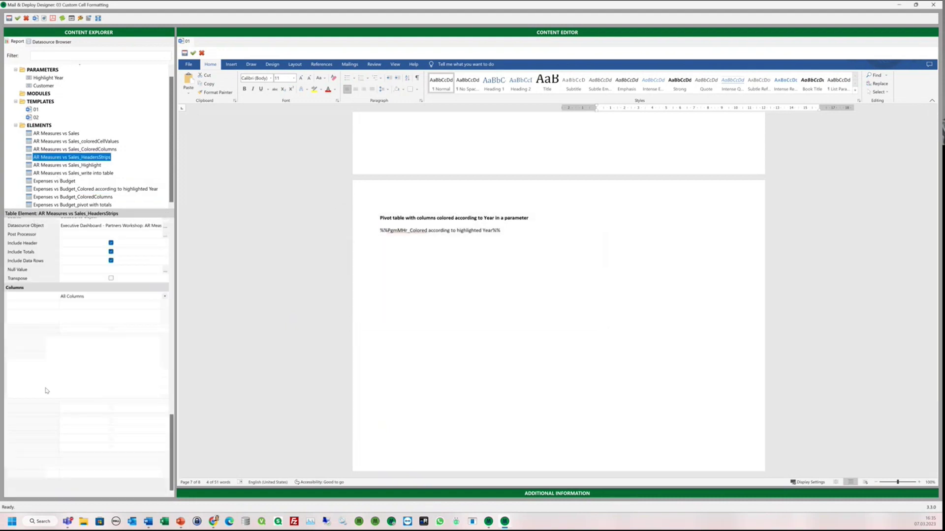
# Open the HeadersStrips table's Strips and Header cell rules and cancel each without changes
pyautogui.doubleClick(19, 349)
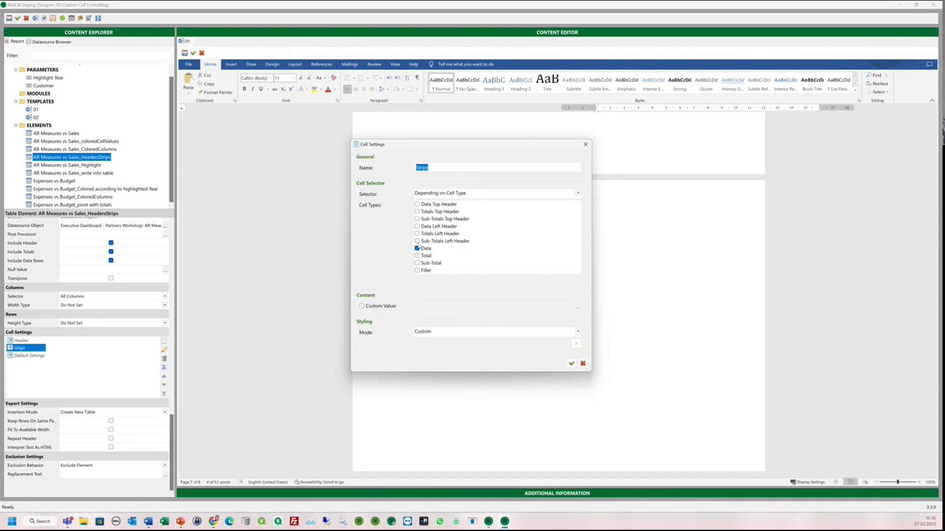
pyautogui.click(582, 364)
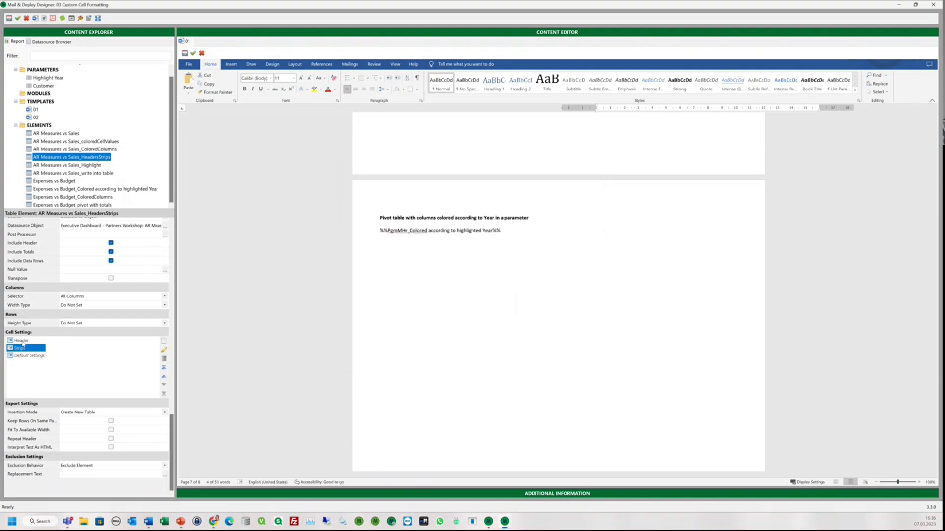
pyautogui.doubleClick(21, 341)
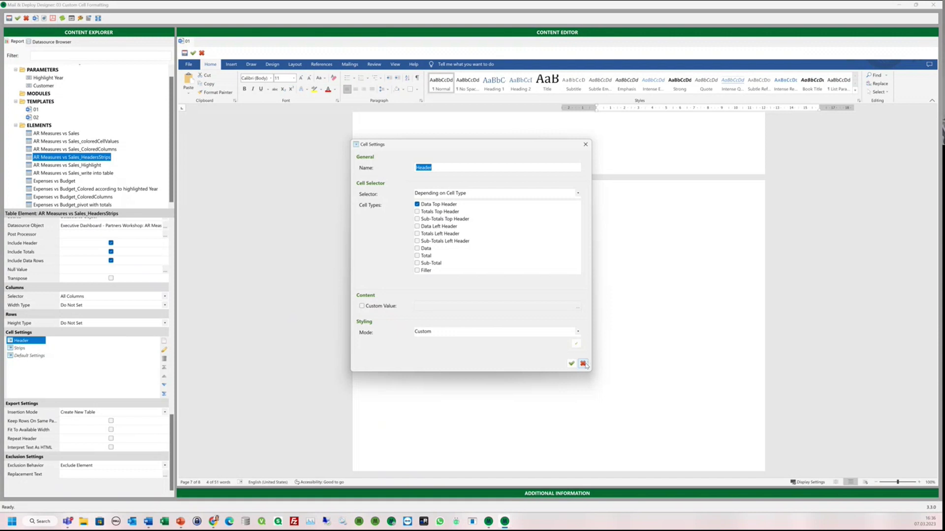
pyautogui.click(583, 363)
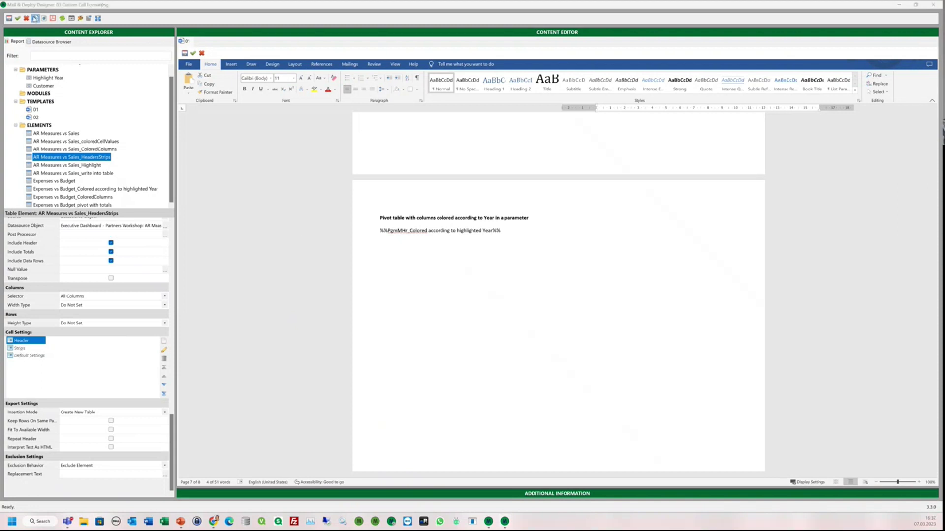
# Generate the Word preview of 03 Custom Cell Formatting.docx, maximise it, and scroll through the tables
pyautogui.click(35, 19)
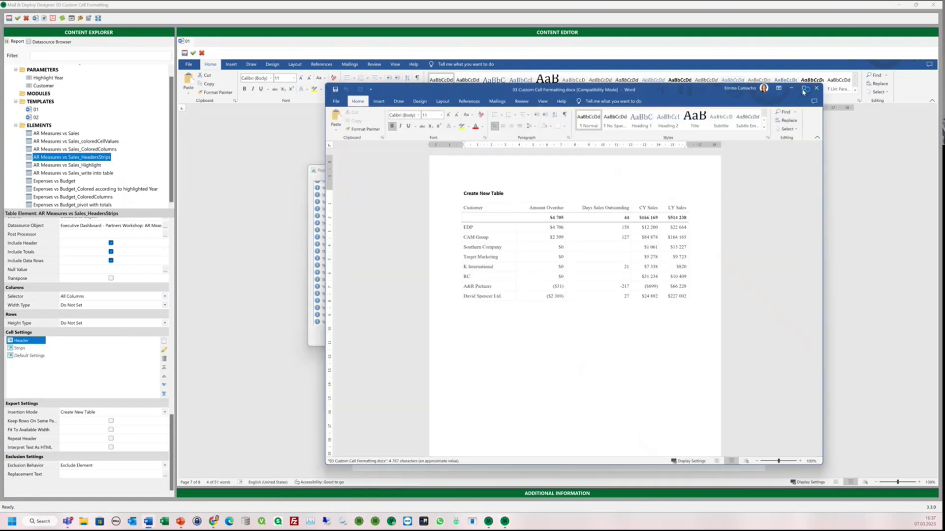
pyautogui.click(805, 88)
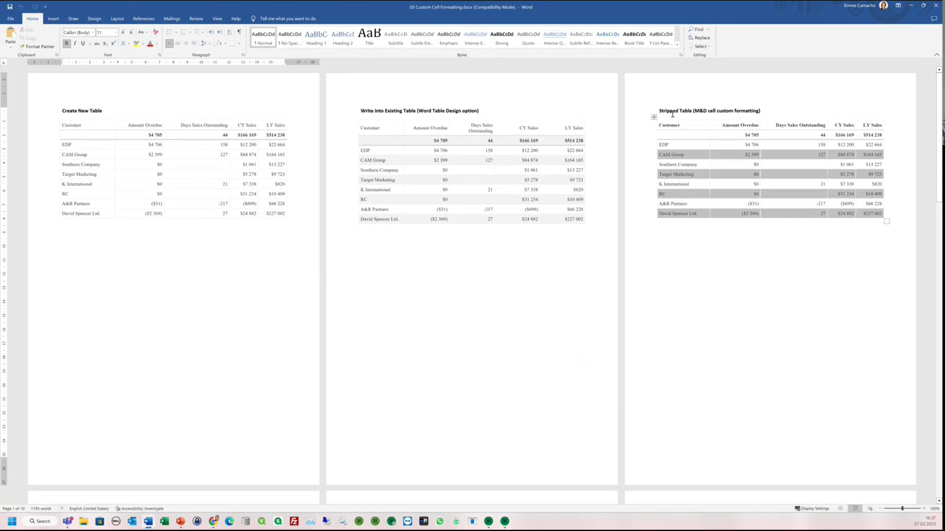
pyautogui.scroll(-10, 699, 236)
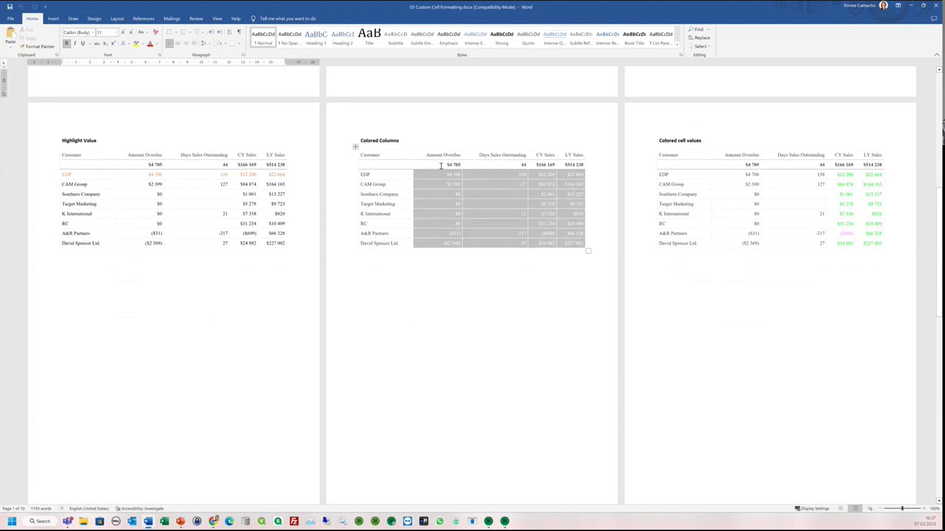
pyautogui.scroll(-15, 694, 346)
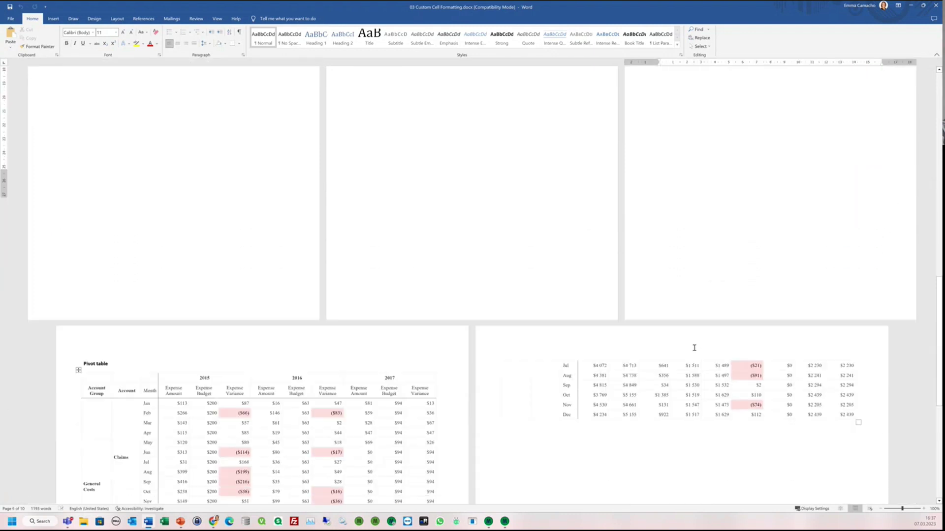